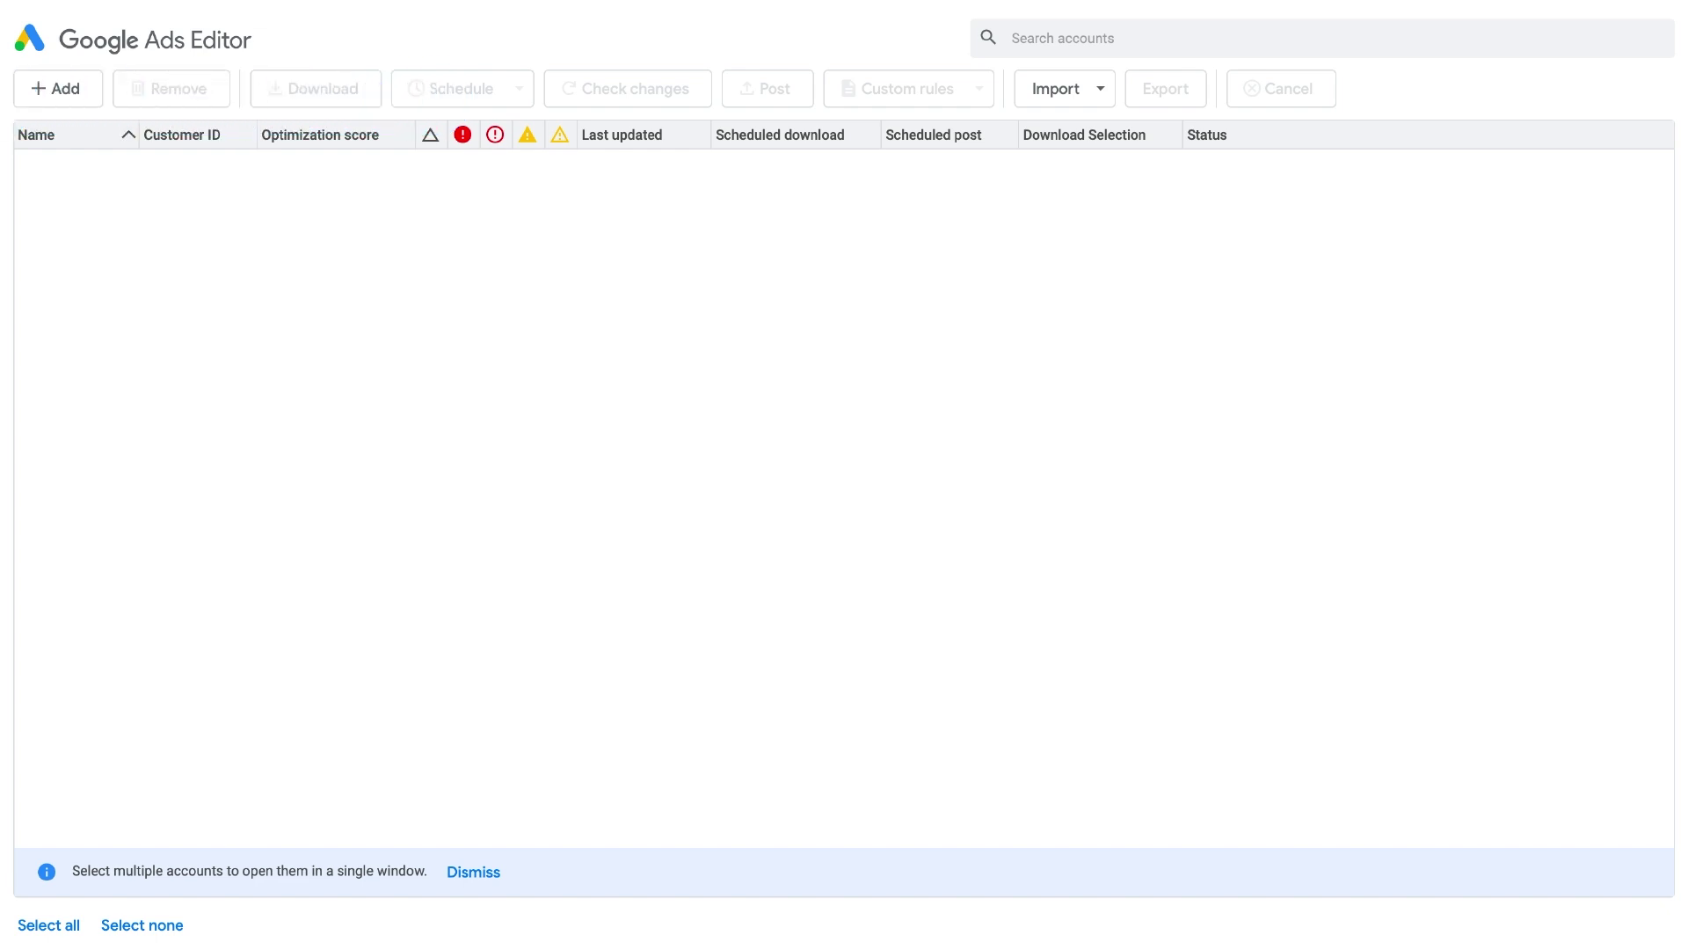
Add the My Brand account through Google sign-in and download all its campaigns.
{"action": "left_click", "coordinate": [77, 103]}
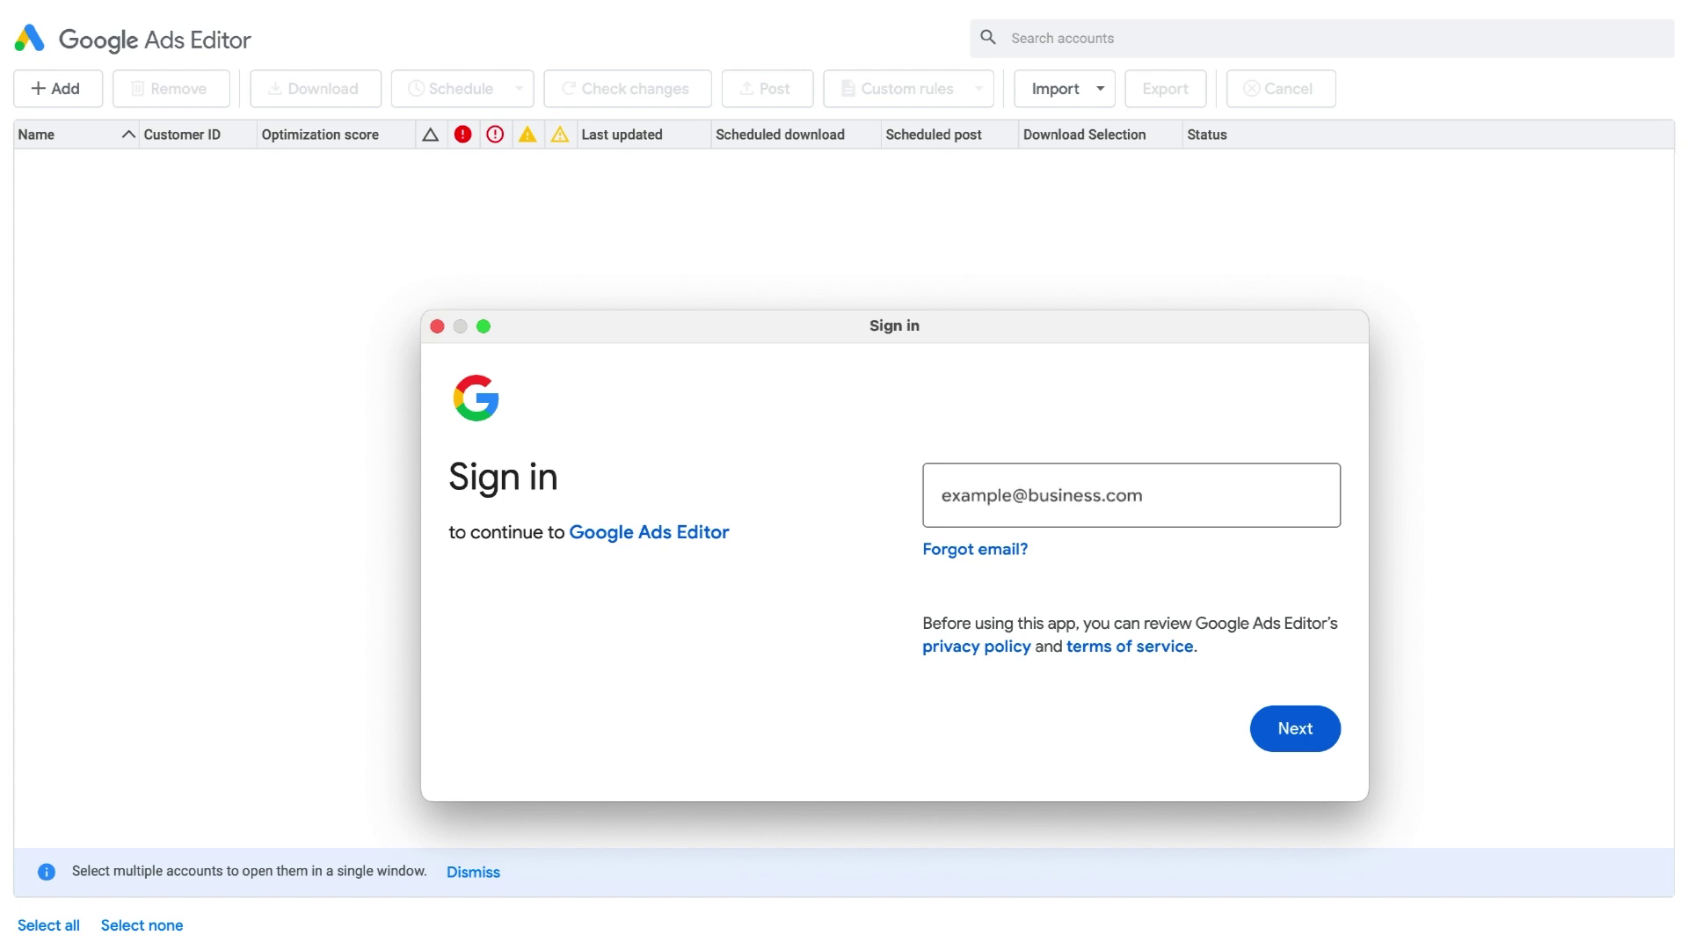
{"action": "left_click", "coordinate": [1297, 729]}
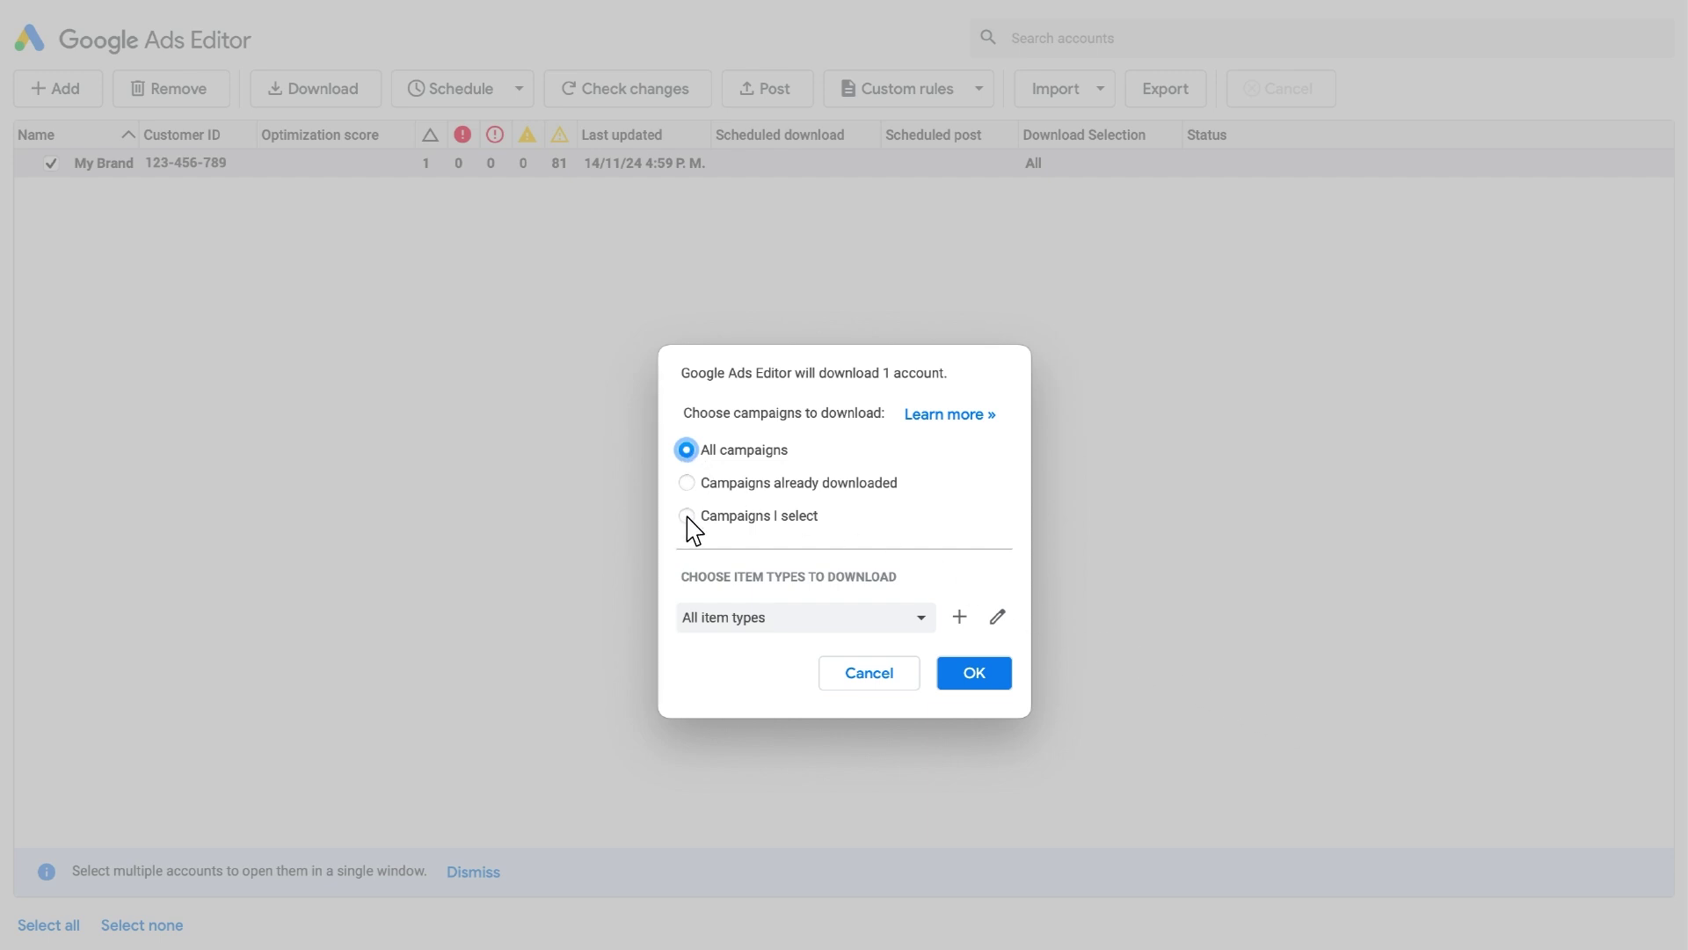
{"action": "left_click", "coordinate": [974, 674]}
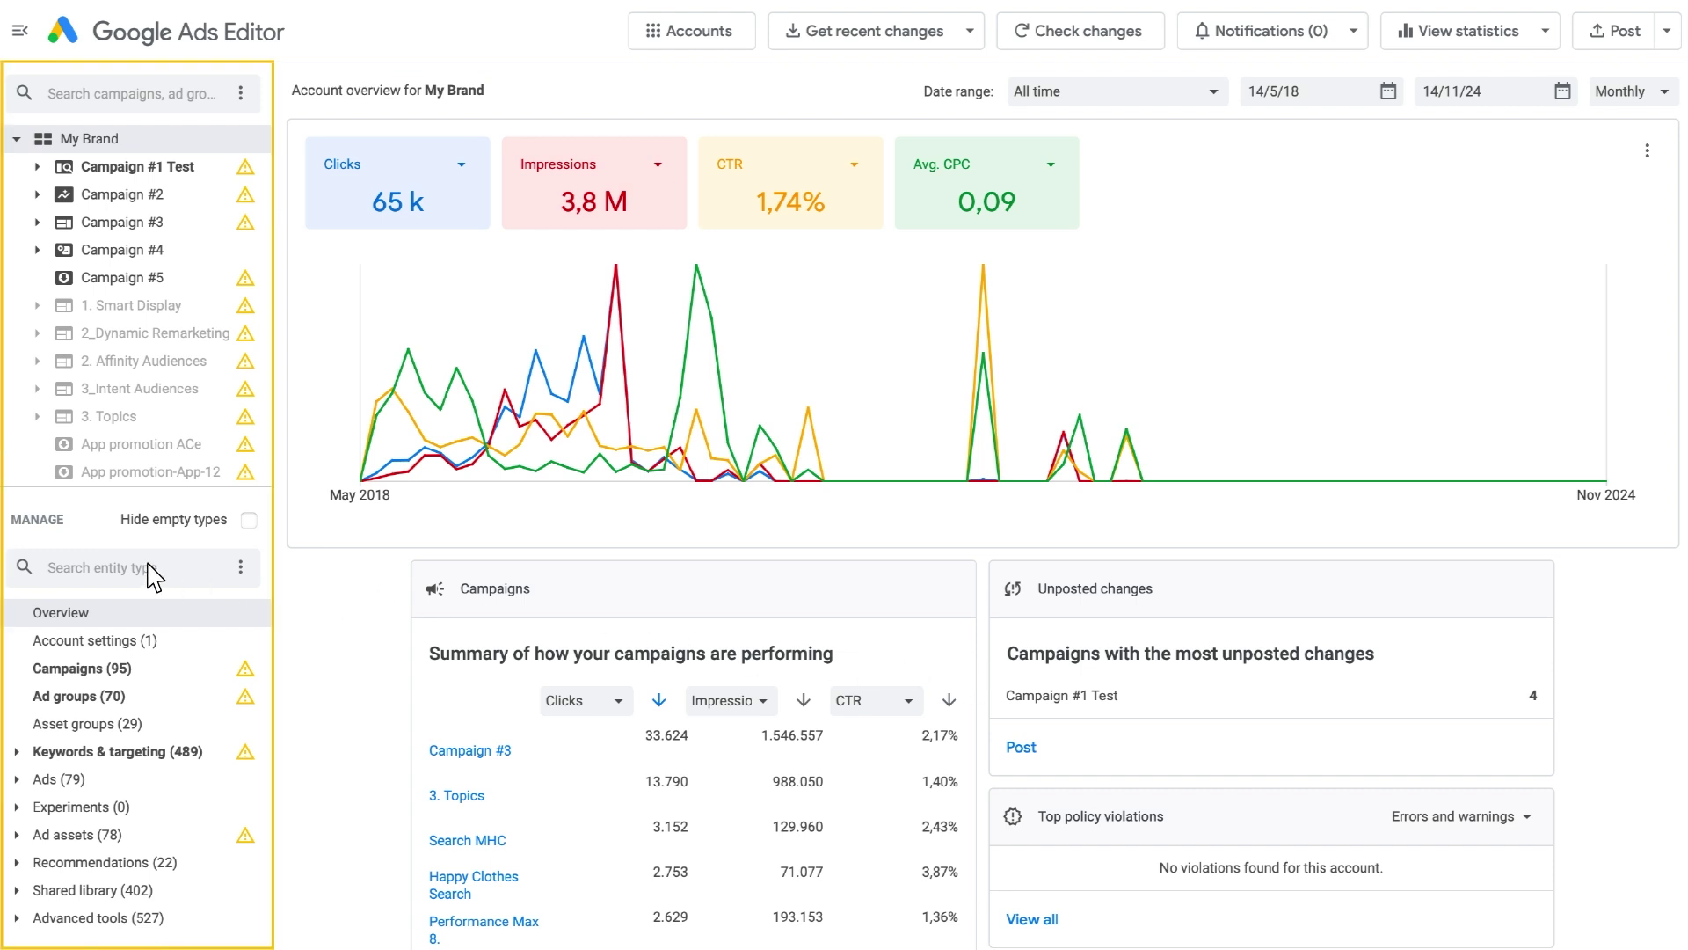
Show the 95-campaign list and view the actions for the Campaign #3 row.
{"action": "left_click", "coordinate": [111, 682]}
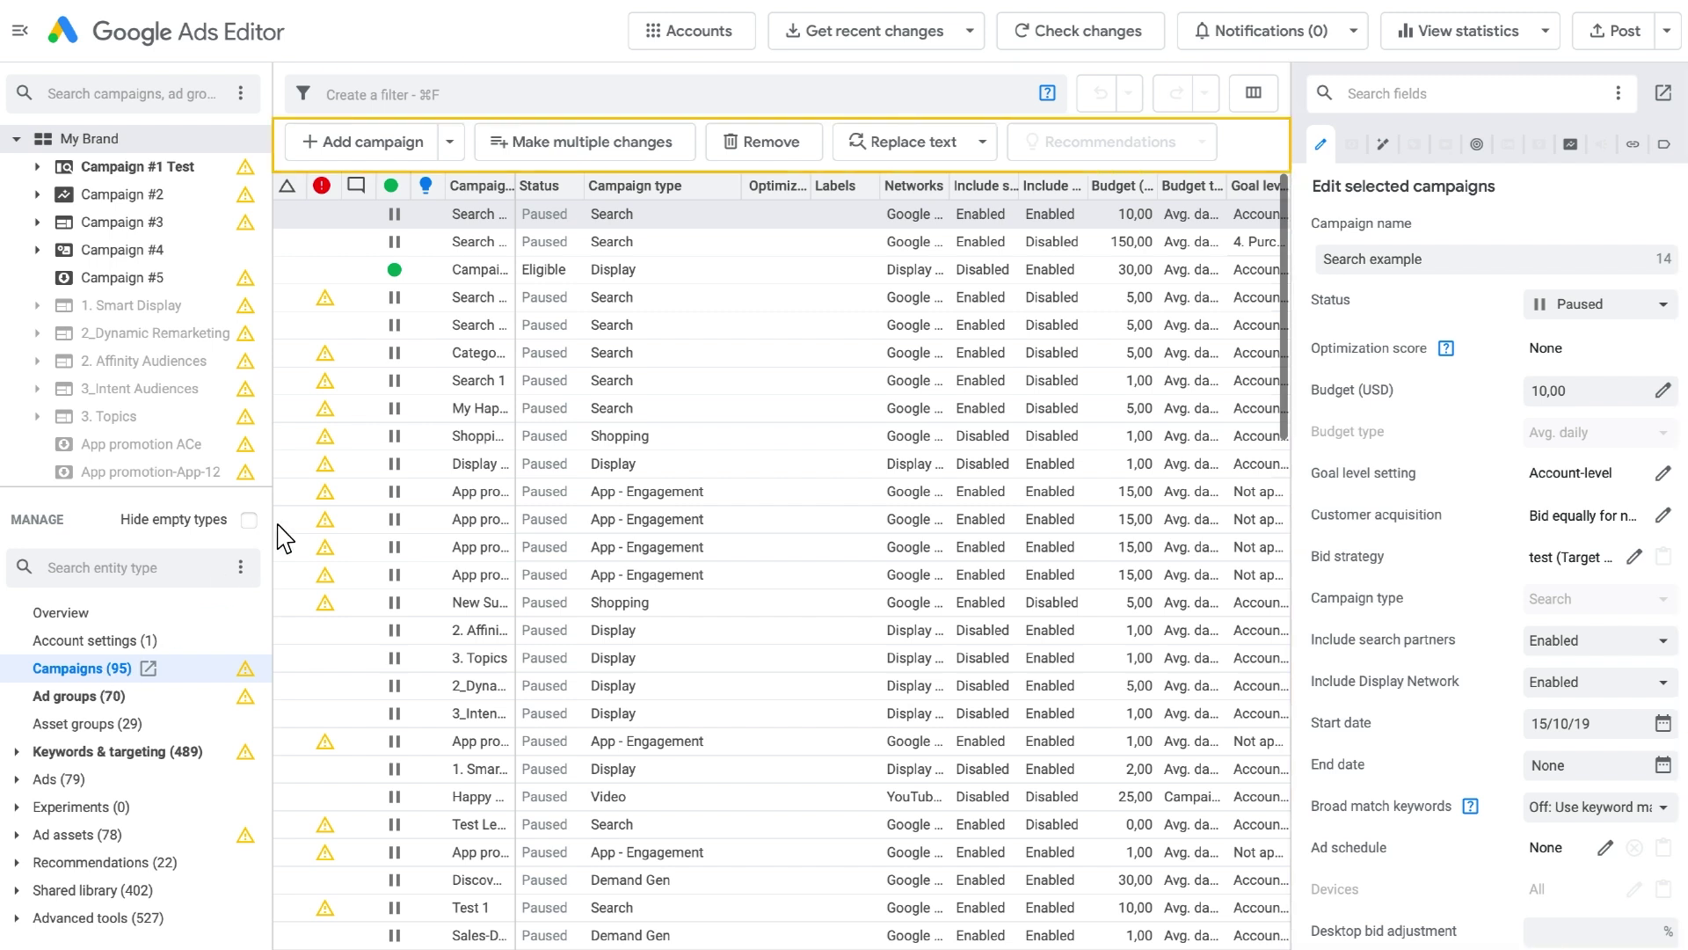
{"action": "right_click", "coordinate": [576, 276]}
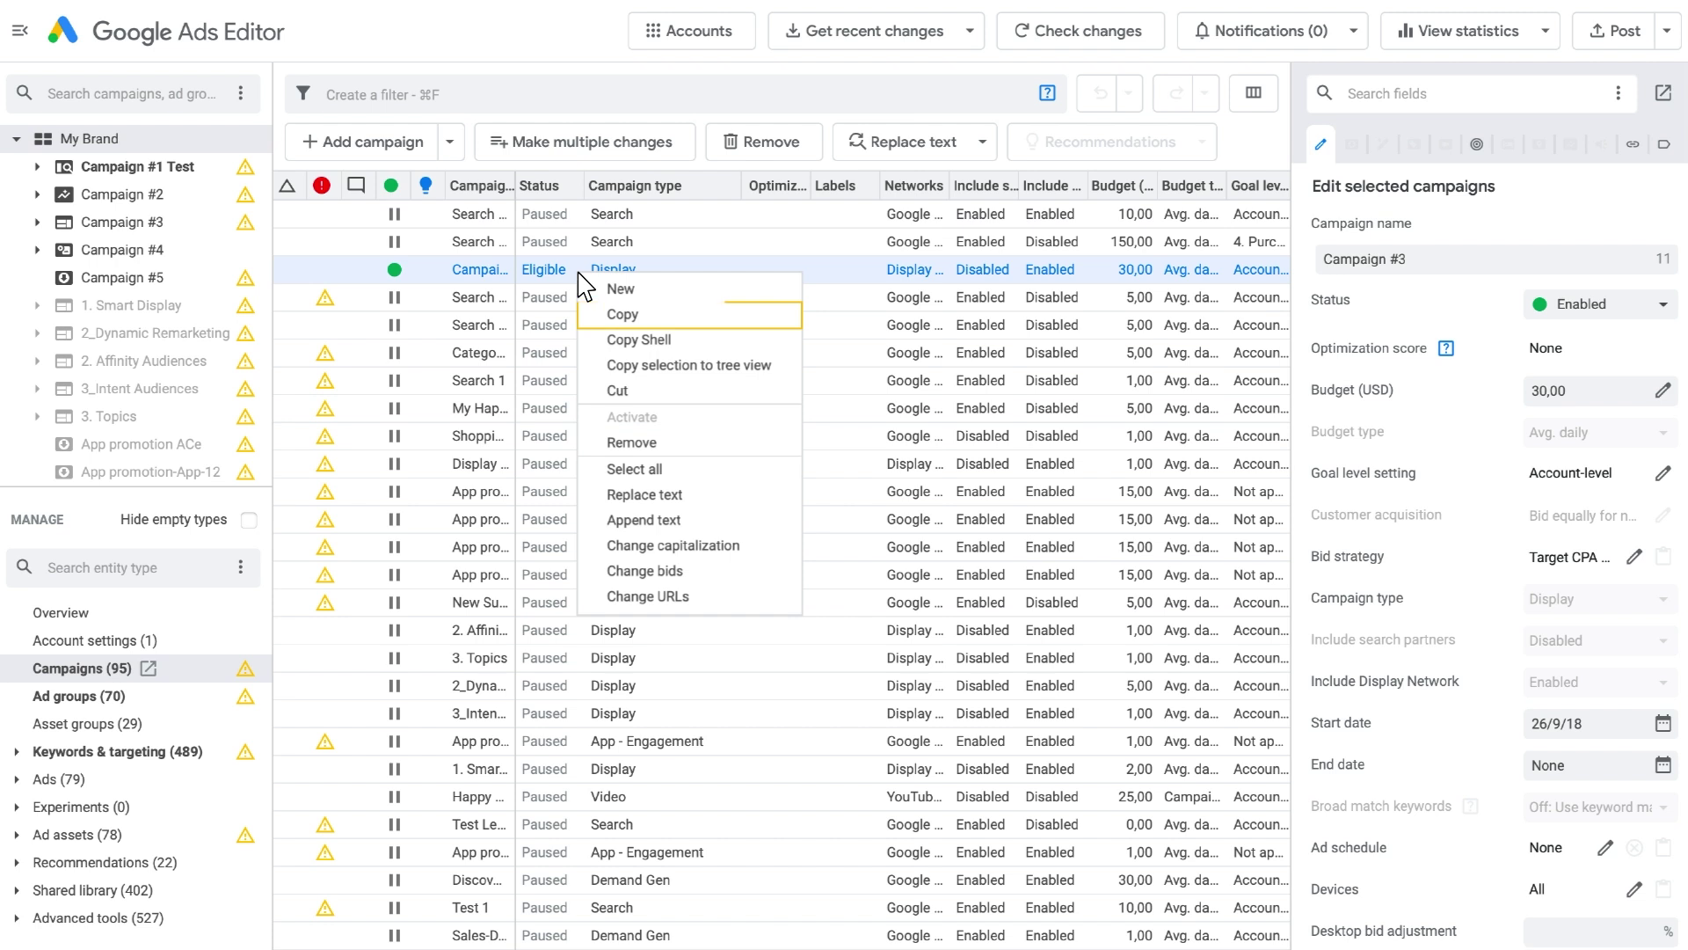
{"action": "key", "text": "Escape"}
Browse the Account menu's Export options without exporting anything.
{"action": "key", "text": "Up"}
{"action": "key", "text": "Up"}
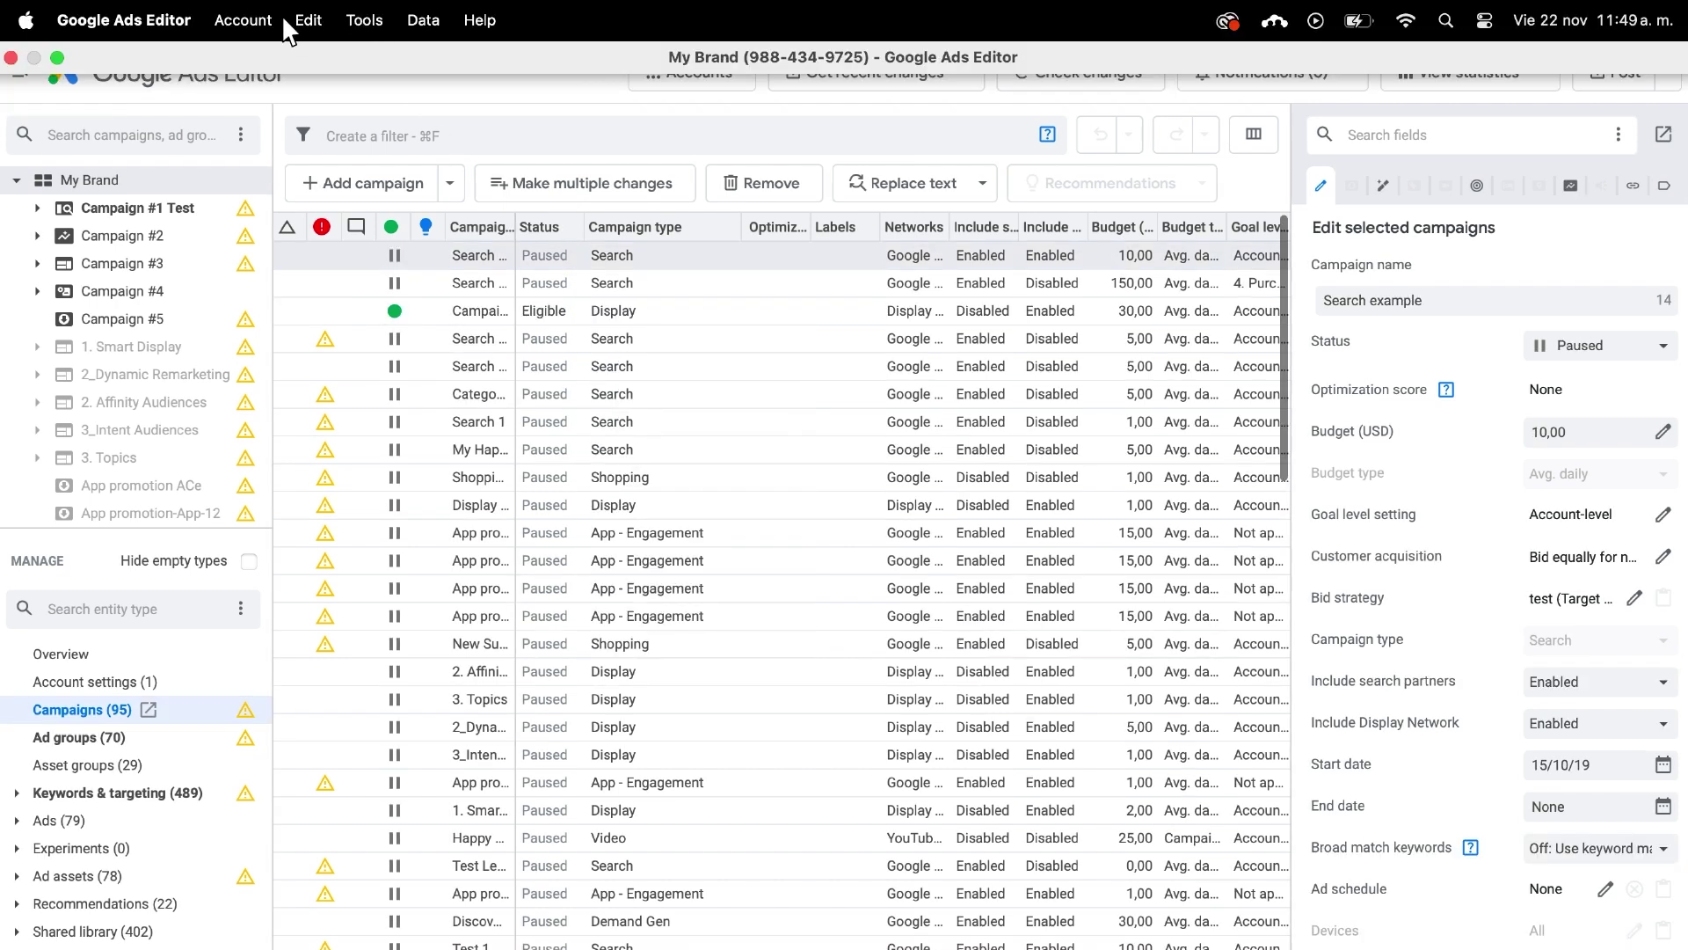
{"action": "left_click", "coordinate": [243, 20]}
{"action": "mouse_move", "coordinate": [281, 373]}
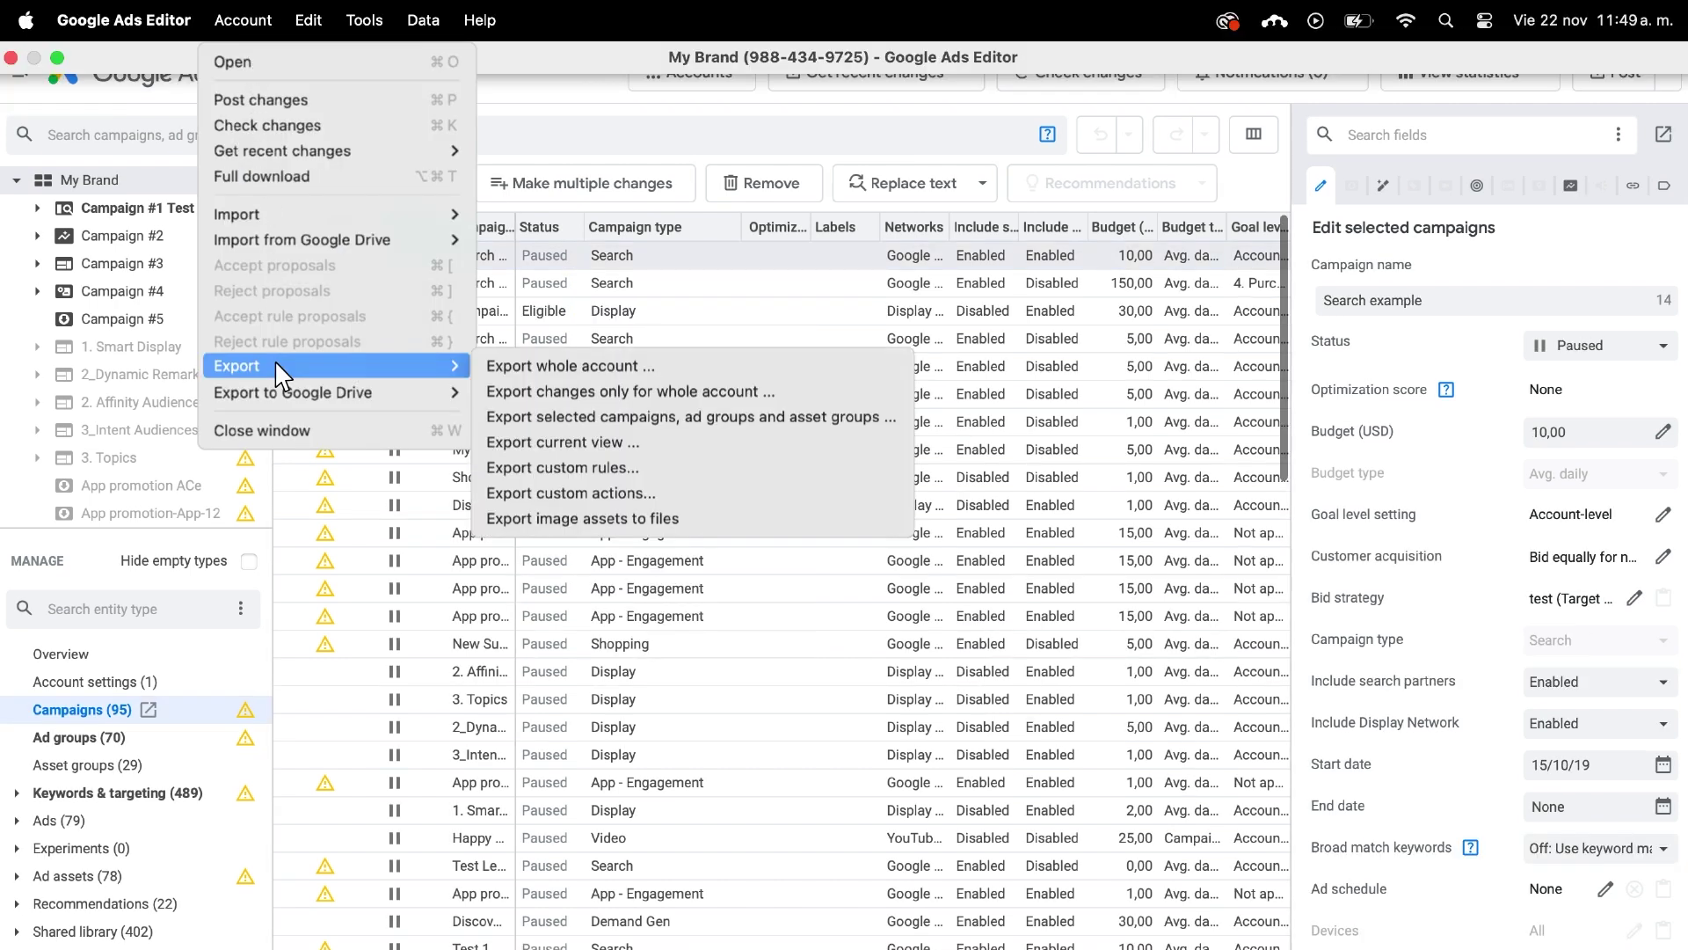
{"action": "key", "text": "Escape"}
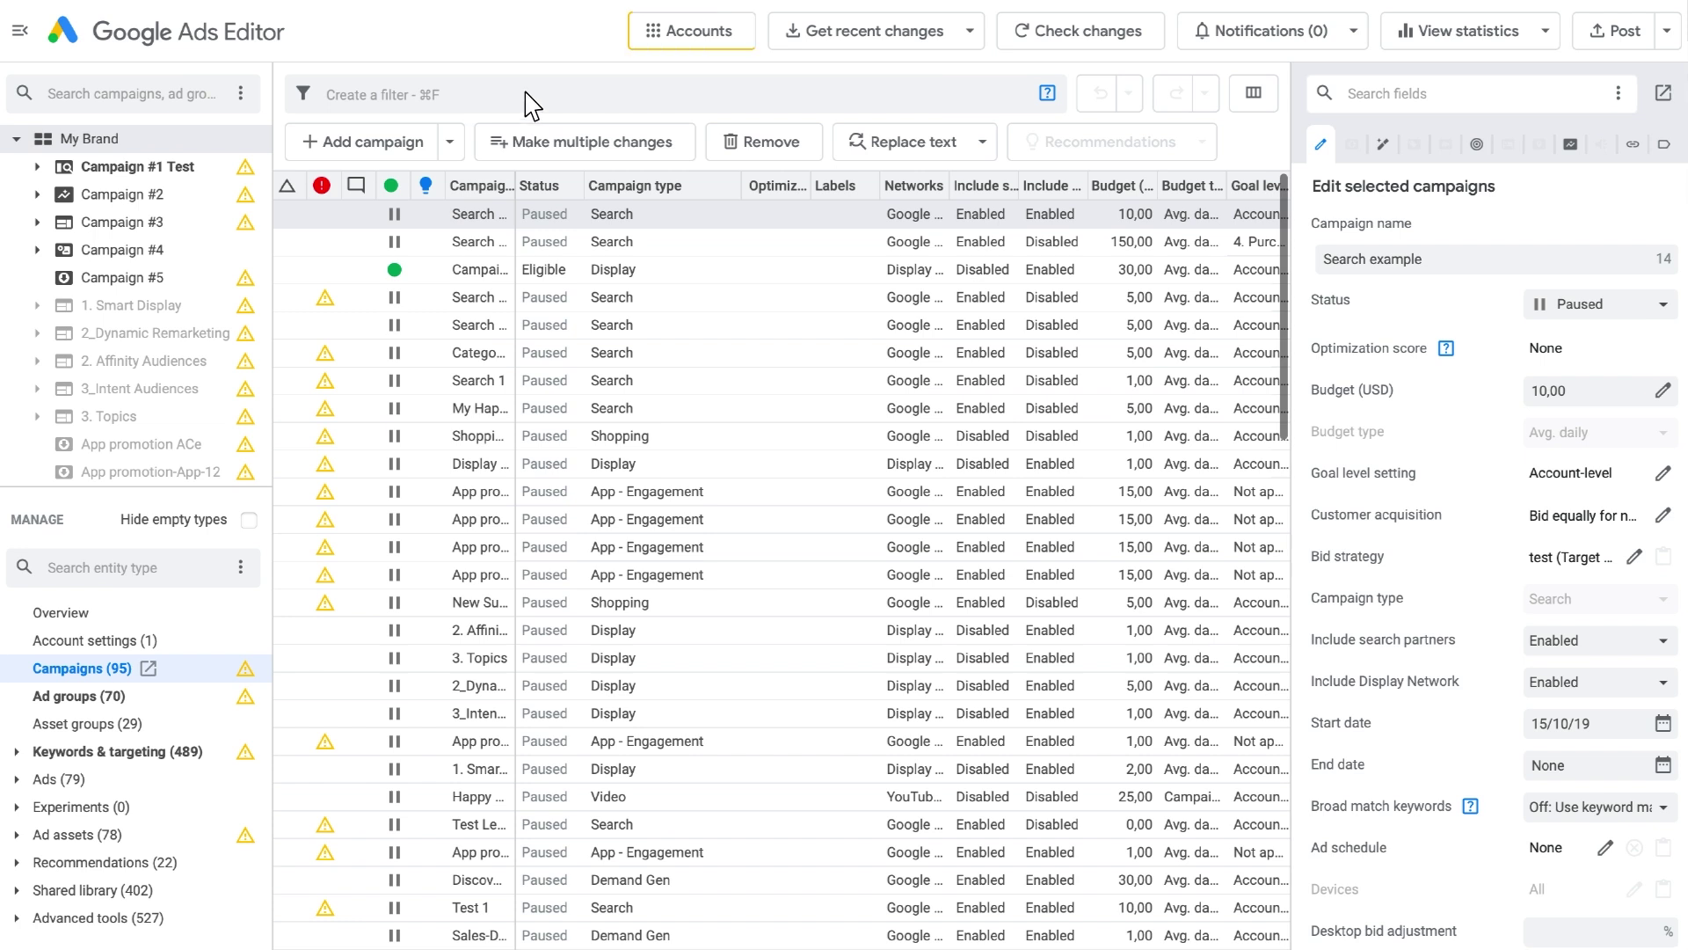
Add the My Brand 2 account and open it together with My Brand.
{"action": "left_click", "coordinate": [700, 35]}
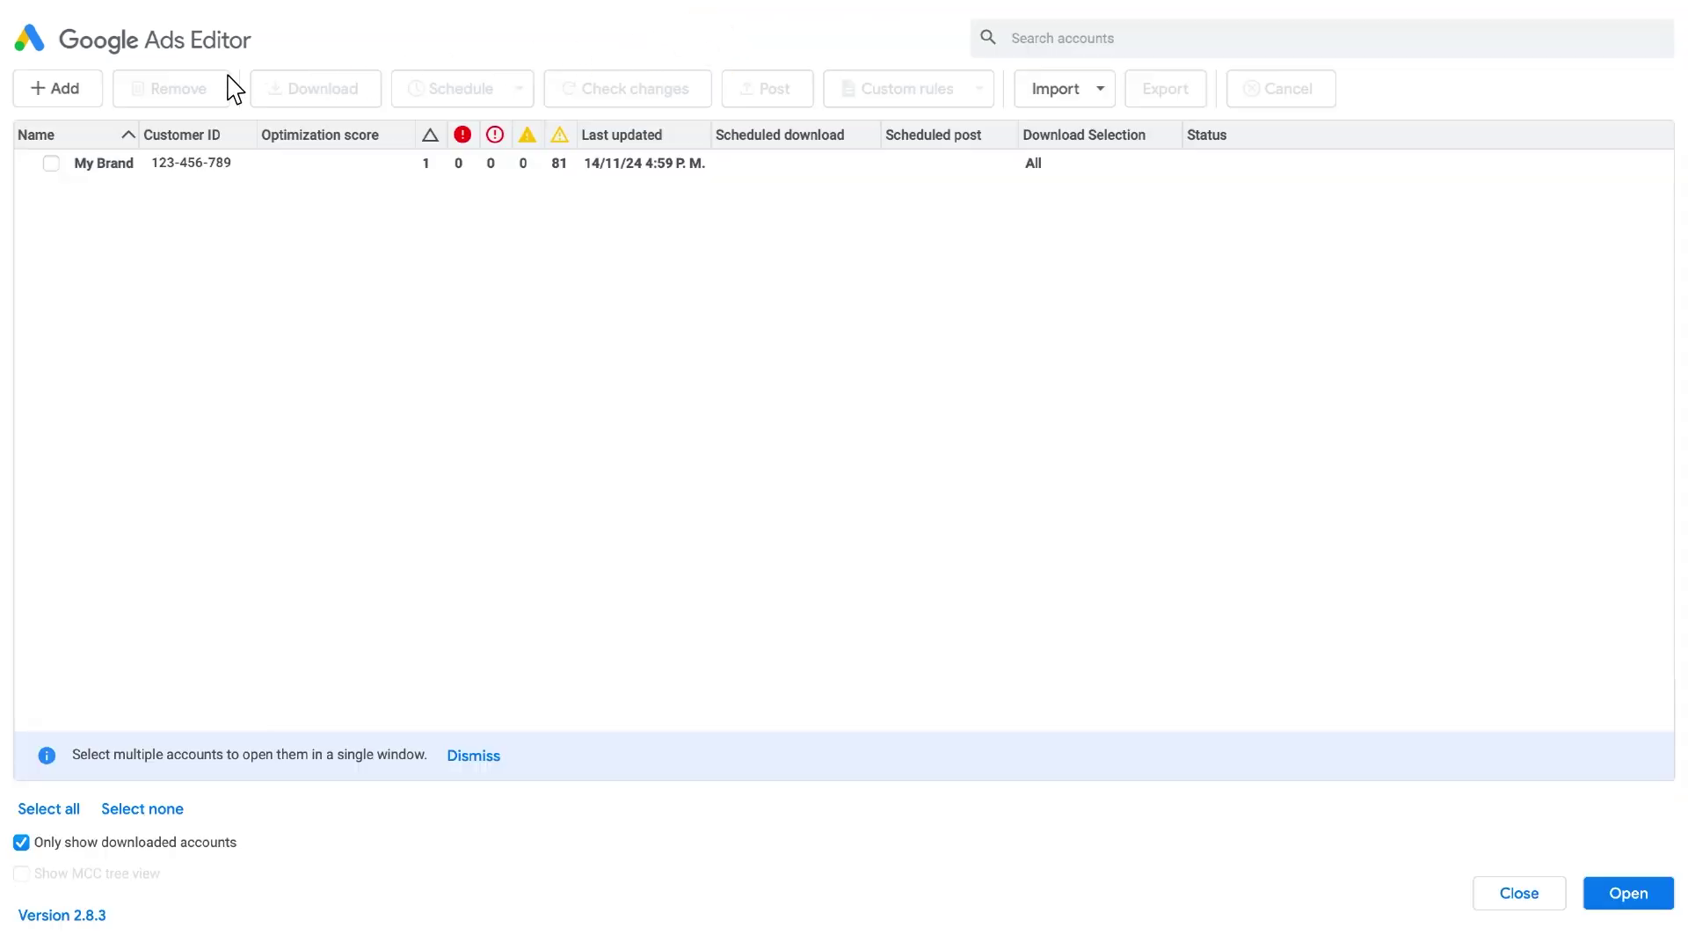
{"action": "left_click", "coordinate": [65, 93]}
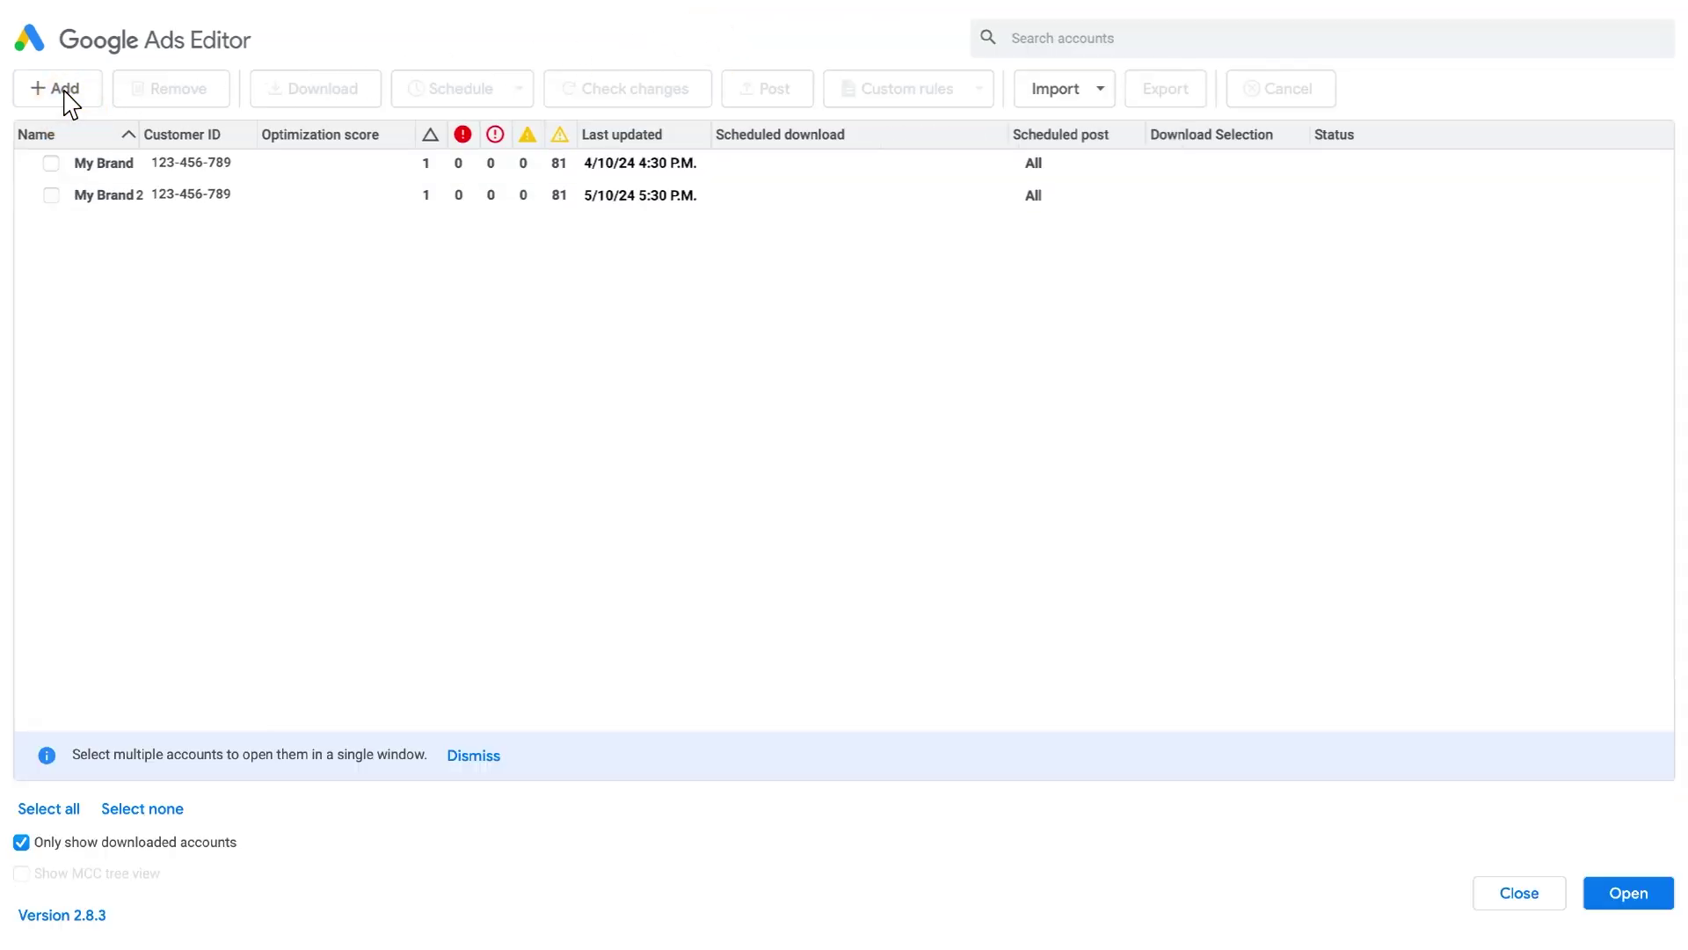
{"action": "left_click", "coordinate": [51, 164]}
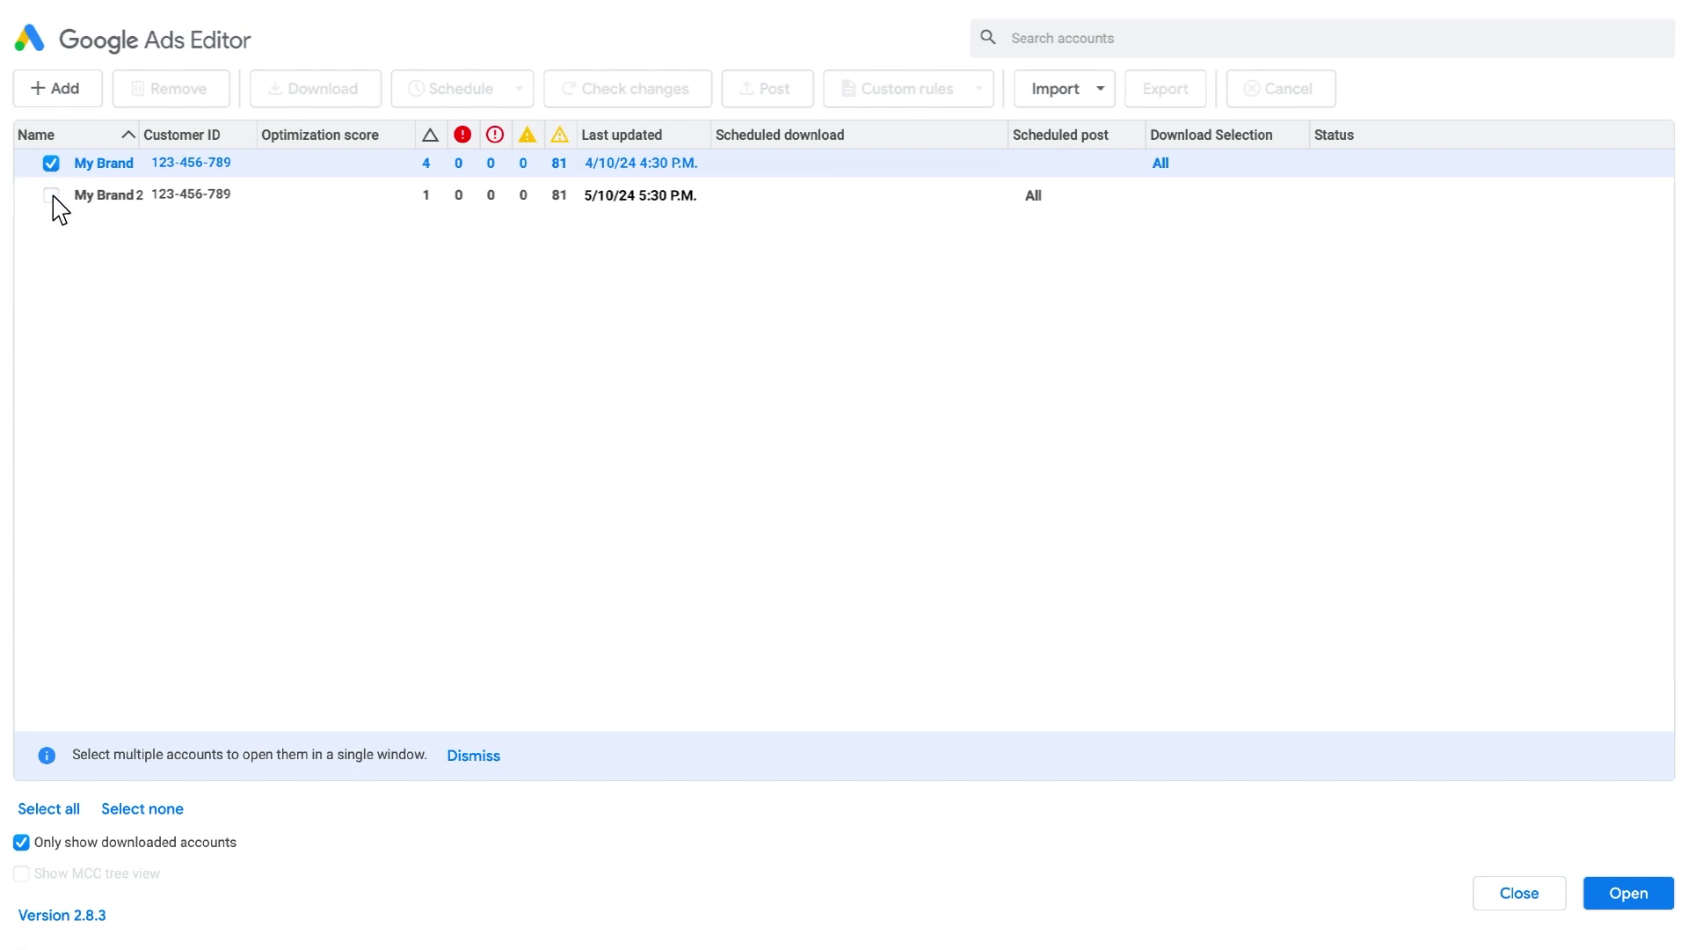
{"action": "left_click", "coordinate": [52, 197]}
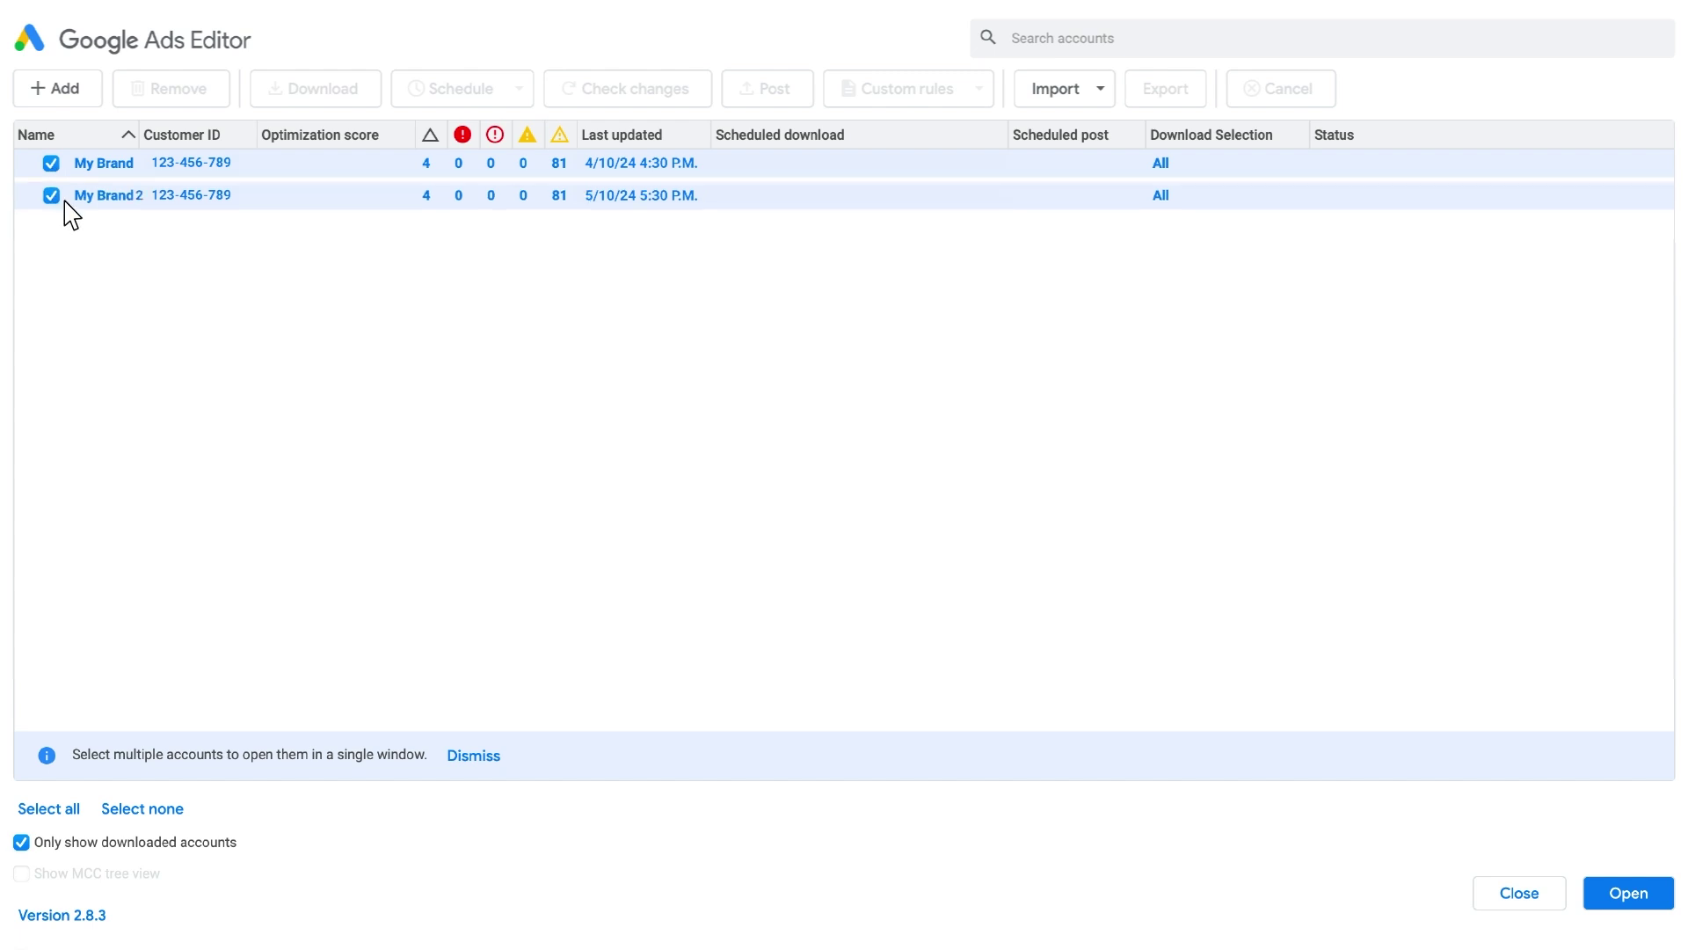
{"action": "left_click", "coordinate": [1628, 893]}
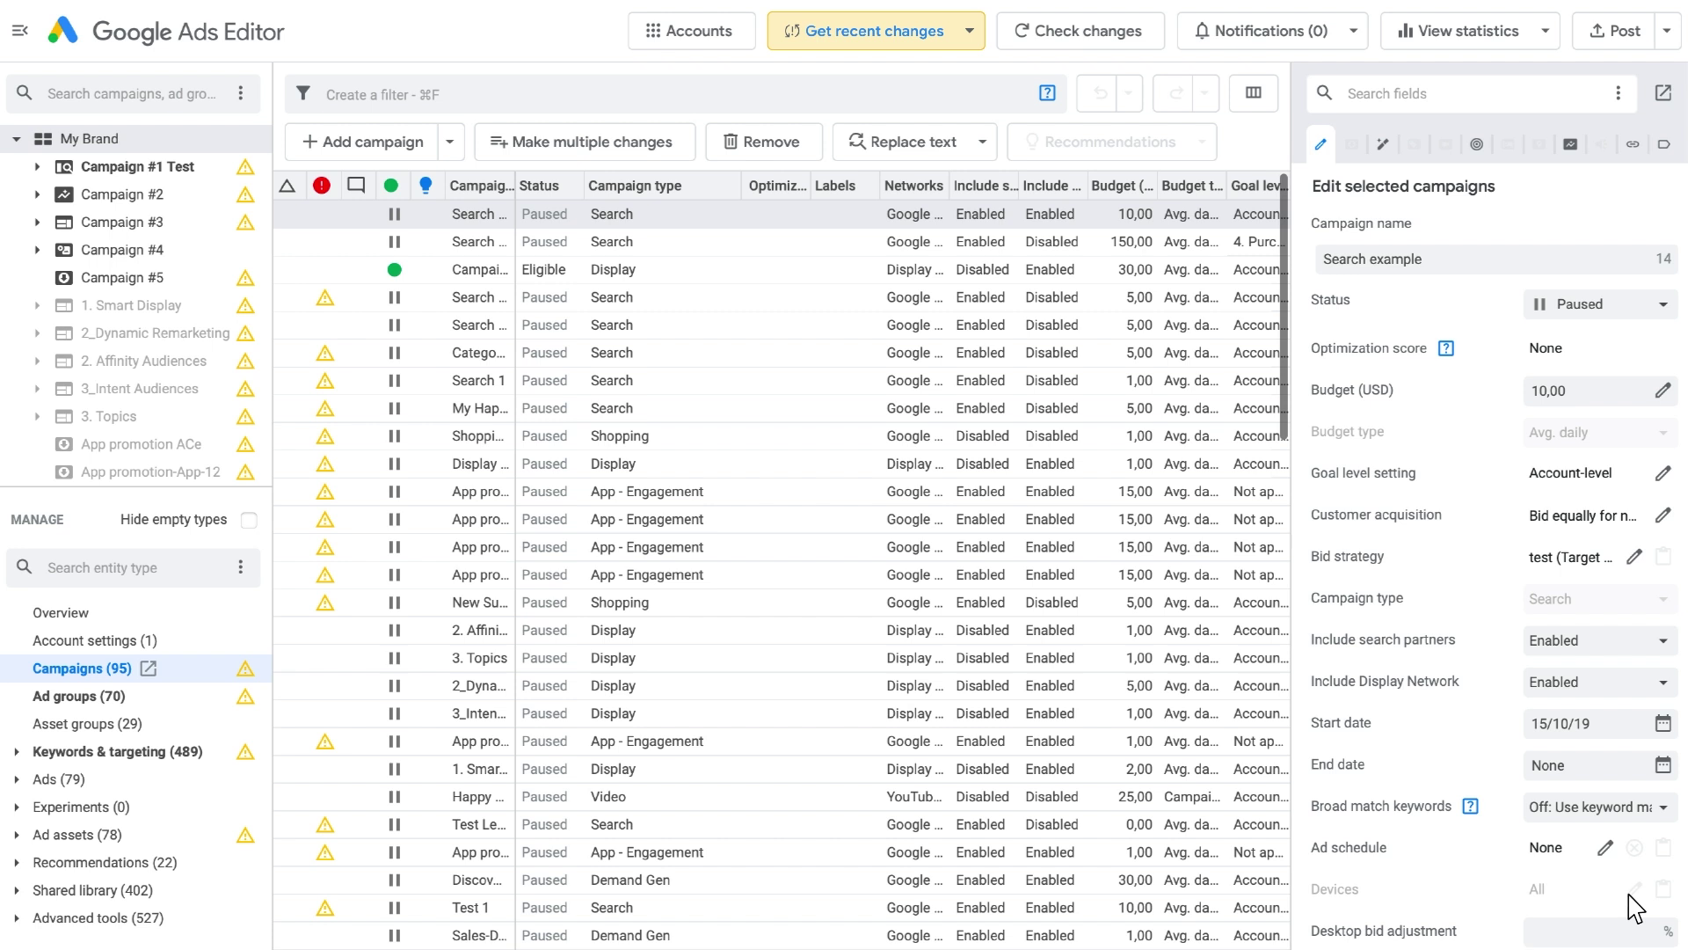
View the Get recent changes options, then return to the account overview dashboard.
{"action": "left_click", "coordinate": [971, 33]}
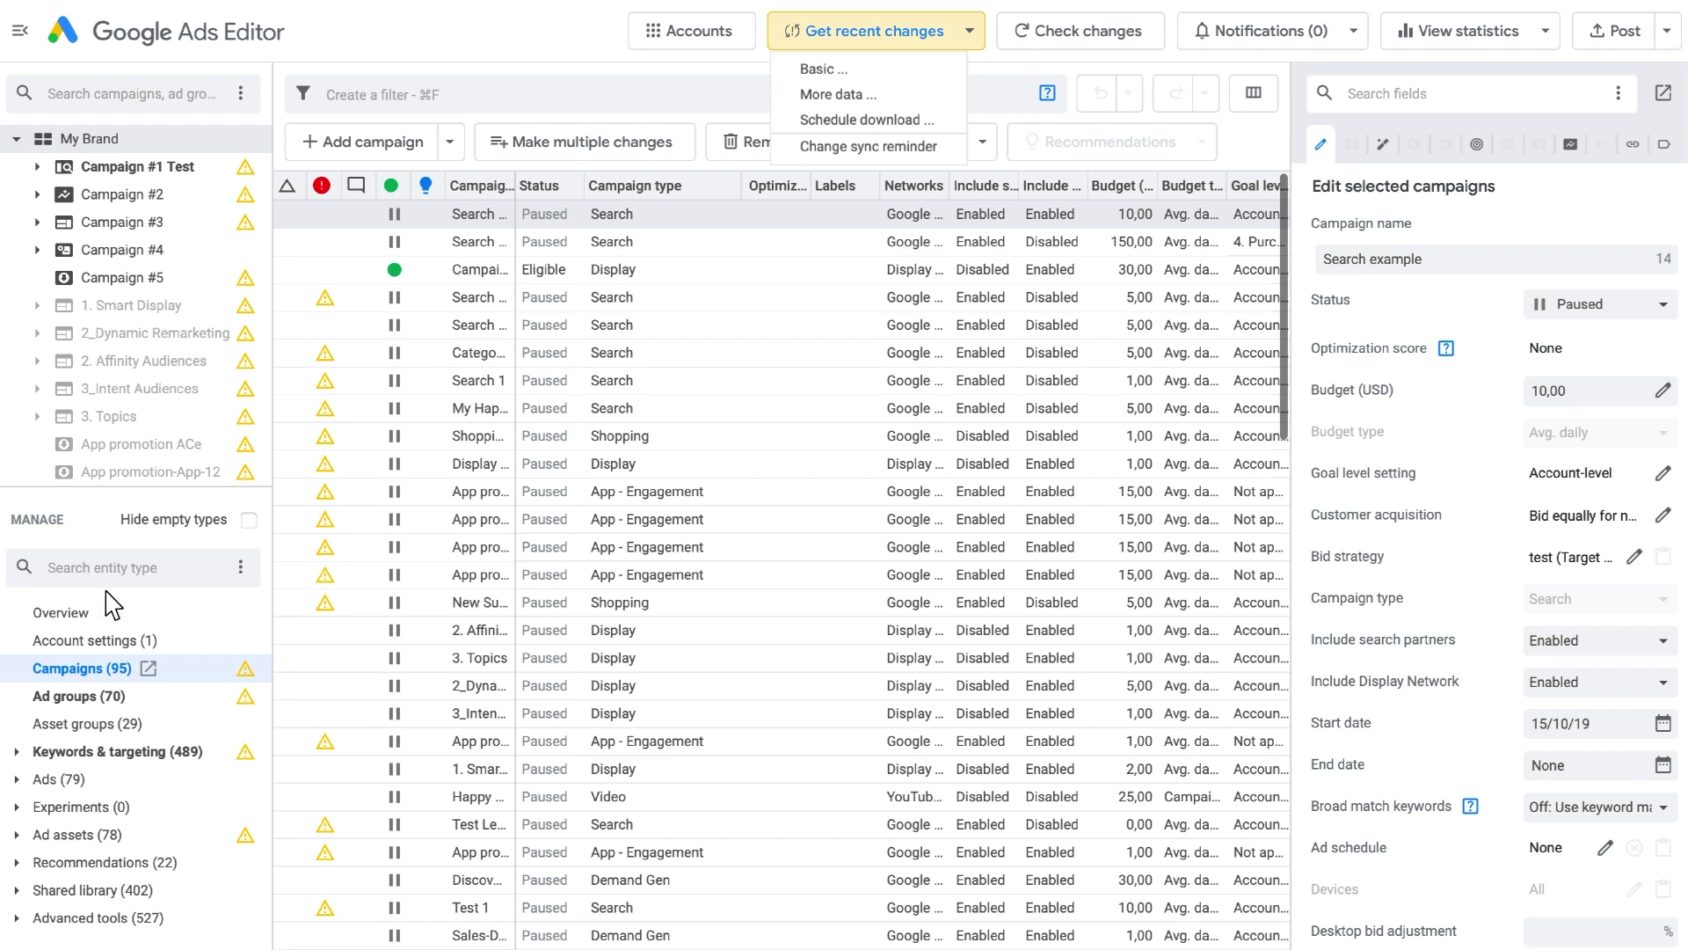
{"action": "left_click", "coordinate": [81, 623]}
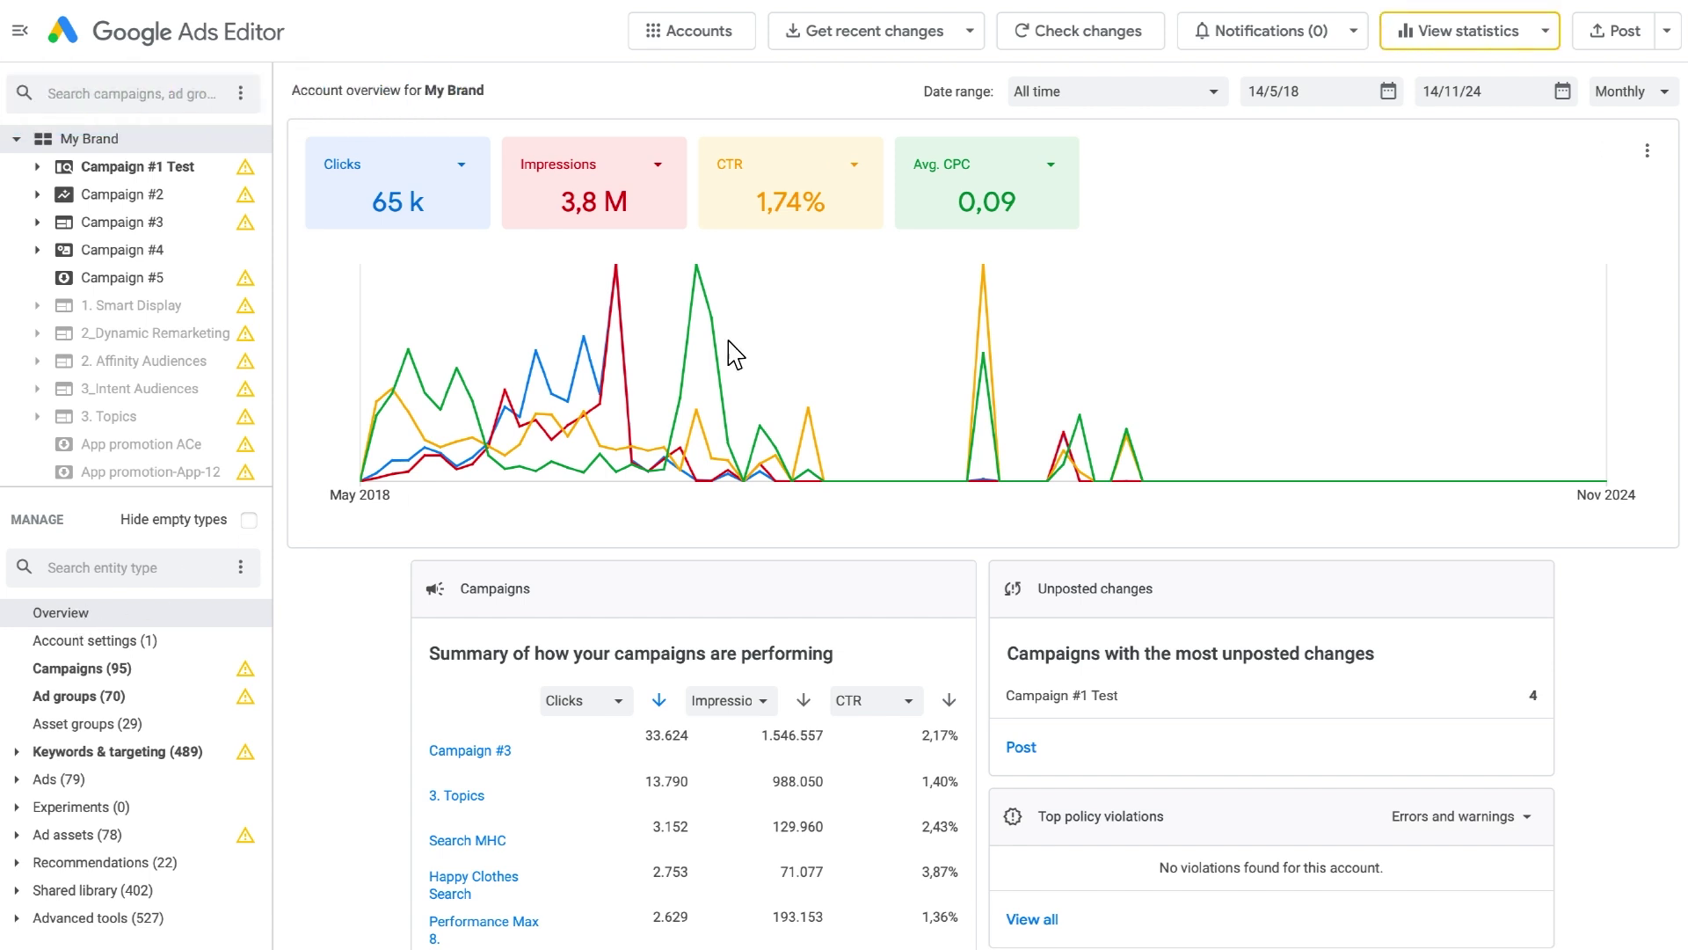
Get yesterday's Performance and Brand Lift statistics for Campaign #1 Test and Campaign #3.
{"action": "left_click", "coordinate": [1477, 39]}
{"action": "left_click", "coordinate": [1444, 67]}
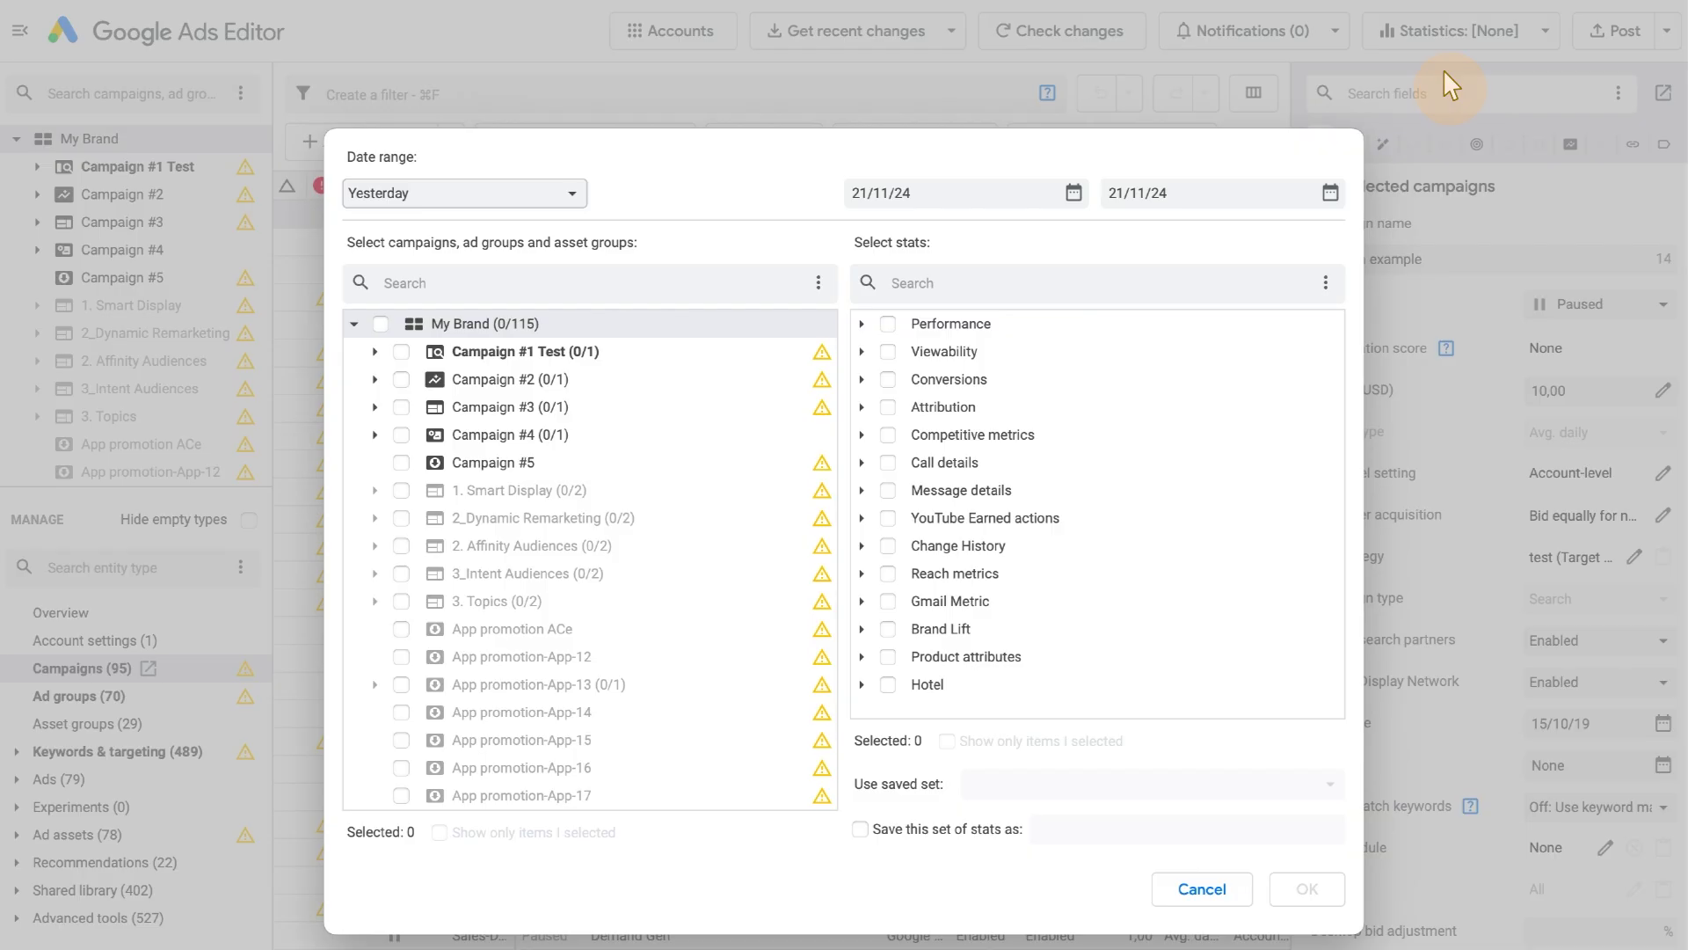
{"action": "left_click", "coordinate": [570, 195]}
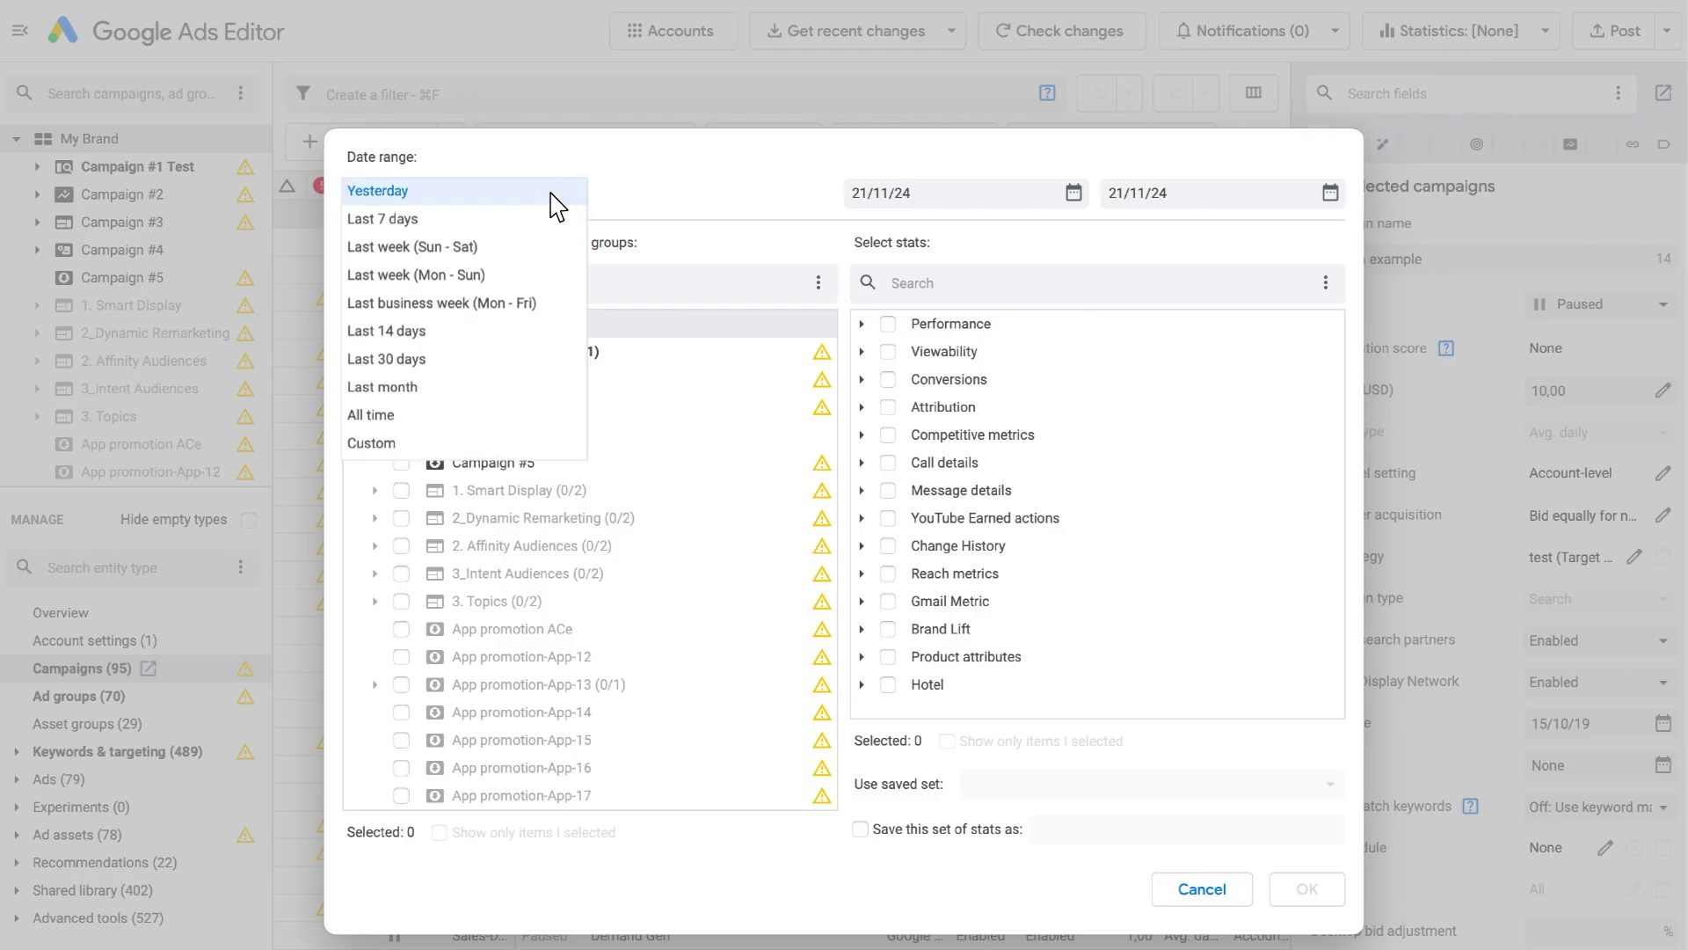
{"action": "left_click", "coordinate": [420, 199]}
{"action": "left_click", "coordinate": [402, 353]}
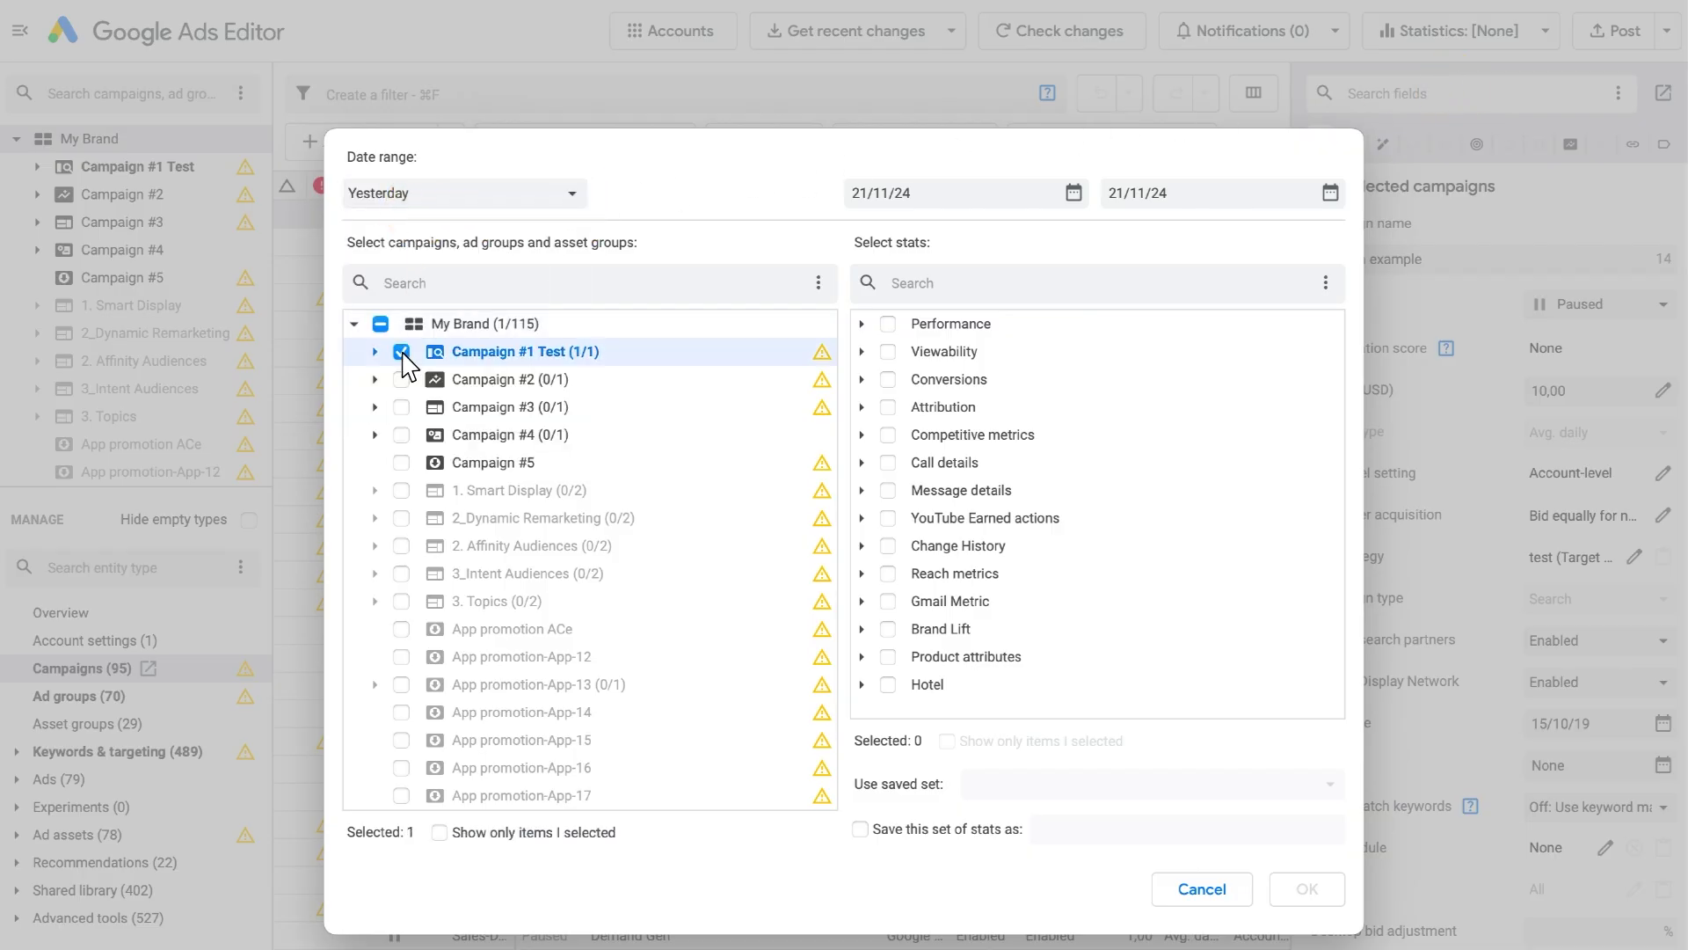
{"action": "left_click", "coordinate": [402, 408]}
{"action": "left_click", "coordinate": [888, 325]}
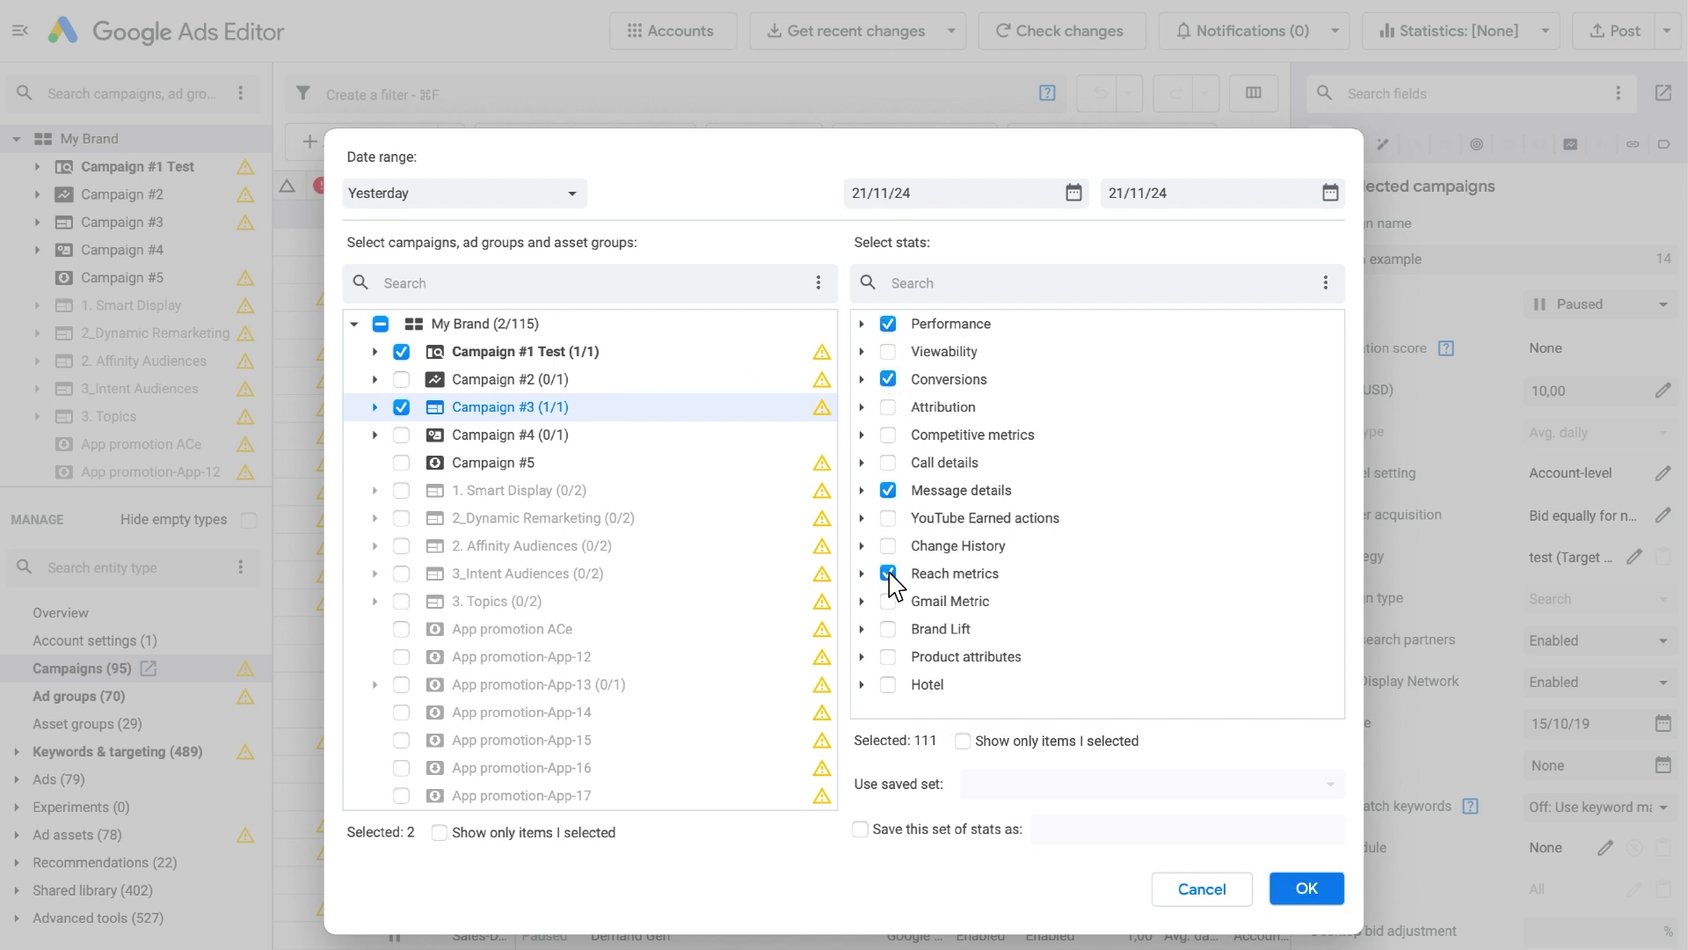
{"action": "left_click", "coordinate": [890, 629]}
{"action": "left_click", "coordinate": [1309, 891]}
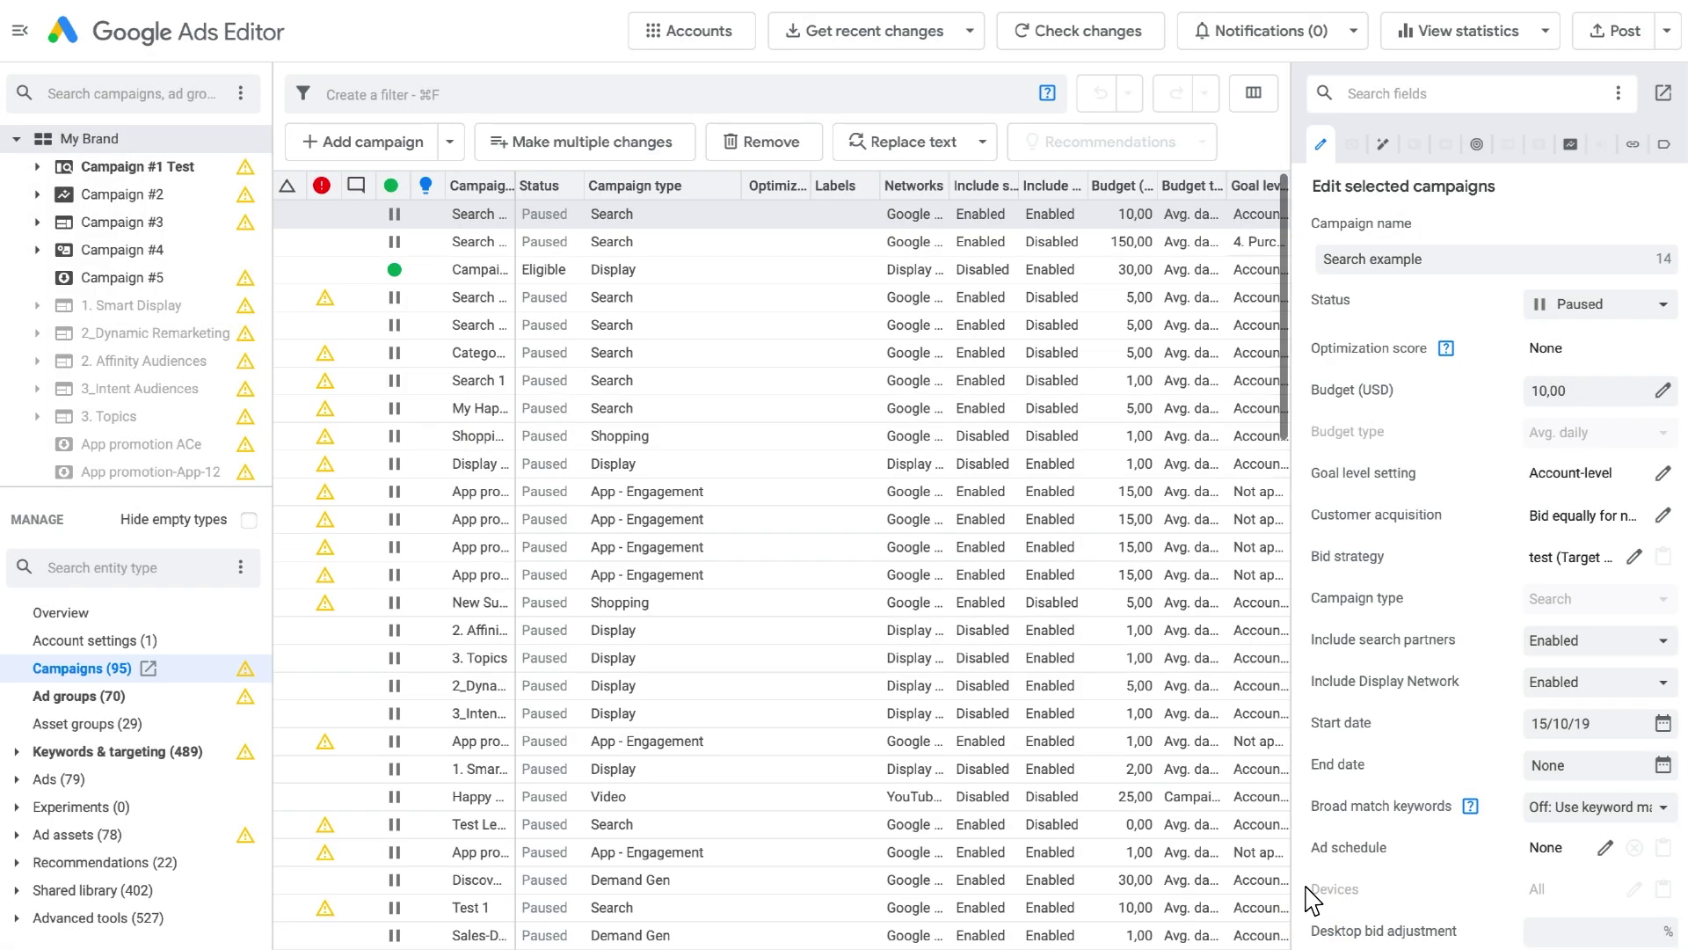
{"action": "left_click", "coordinate": [1483, 40]}
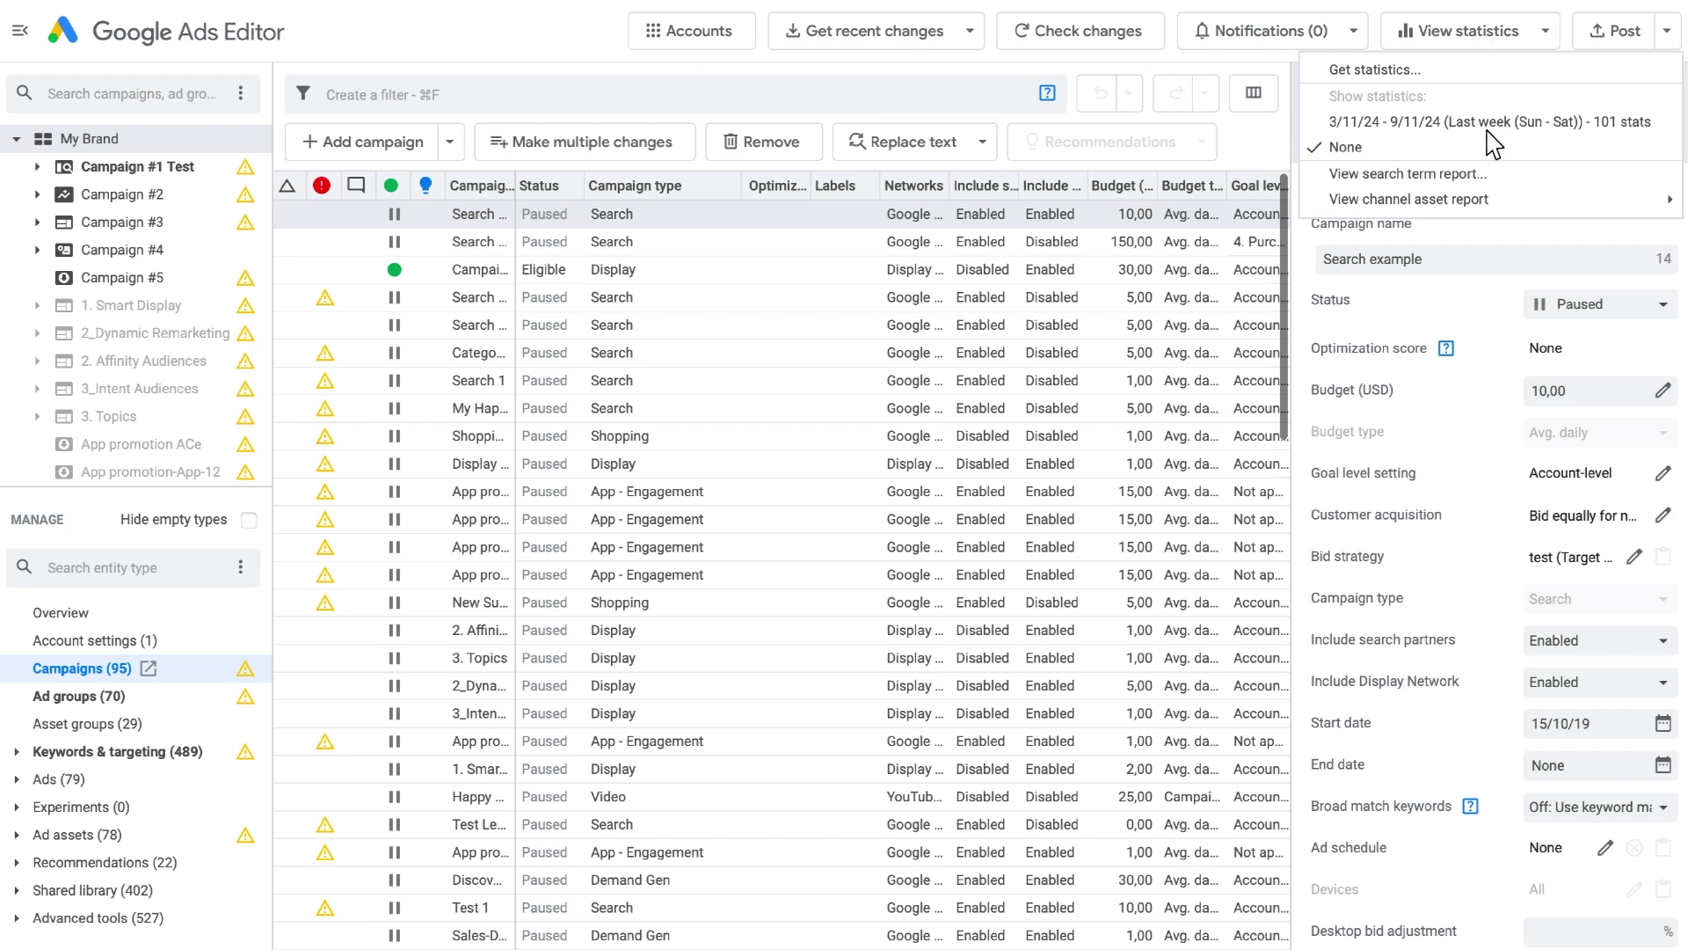
{"action": "mouse_move", "coordinate": [1500, 211]}
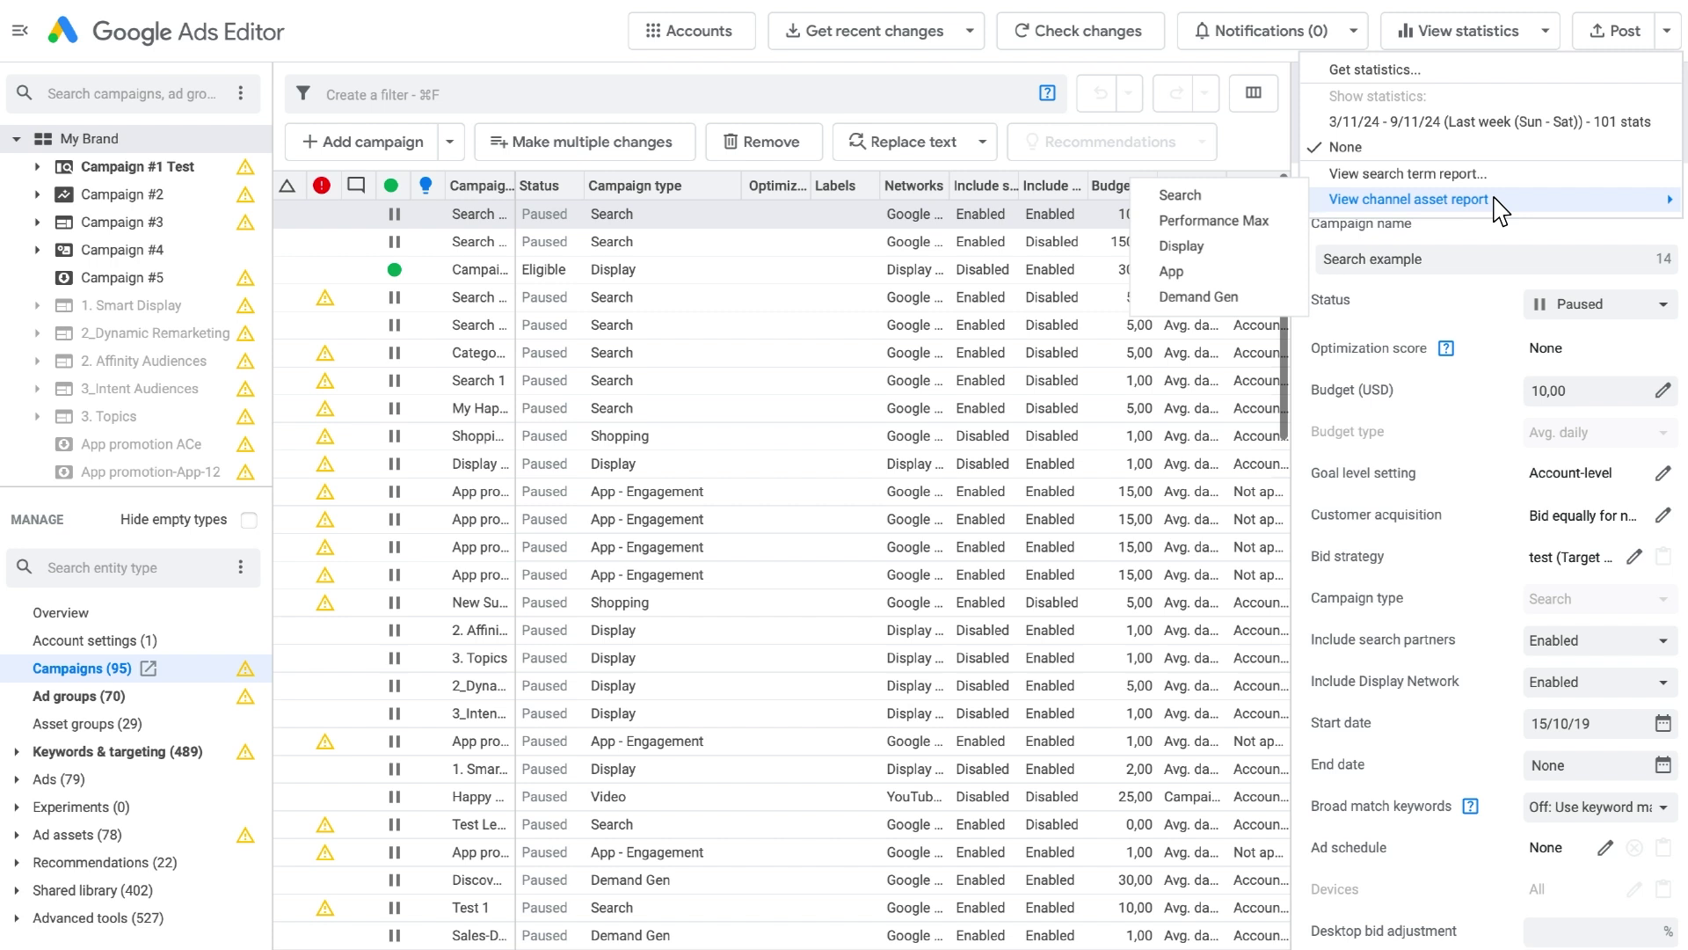
{"action": "left_click", "coordinate": [1264, 156]}
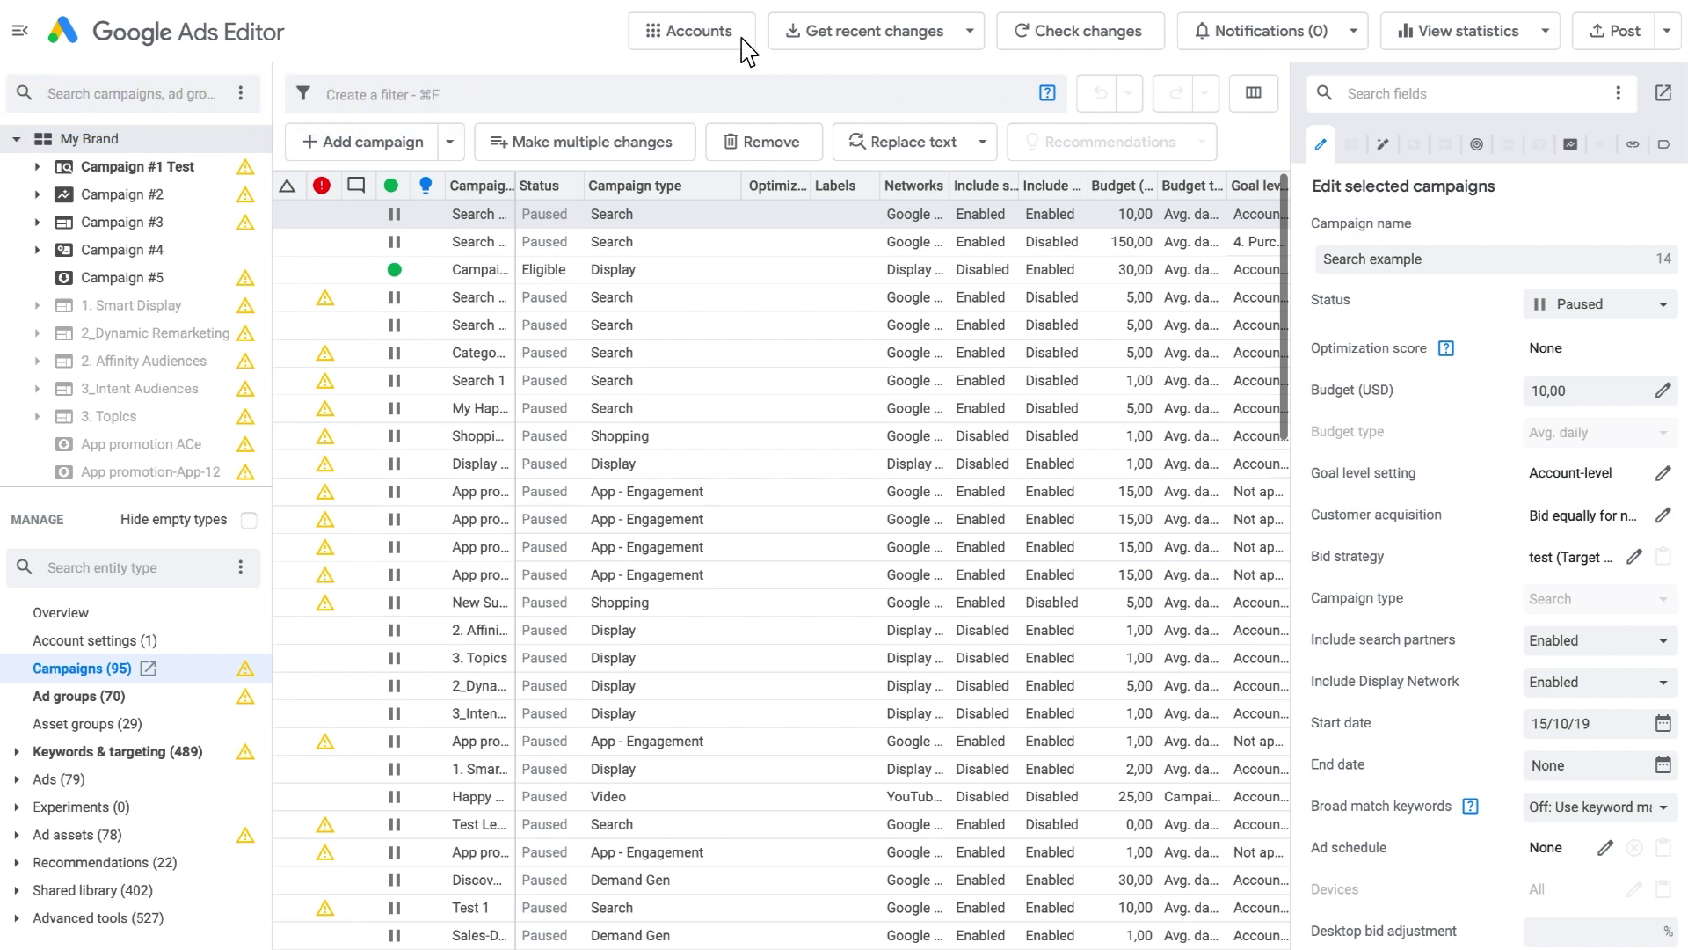
Reopen My Brand and schedule a weekly recent-changes download at 9:30 AM.
{"action": "left_click", "coordinate": [719, 35]}
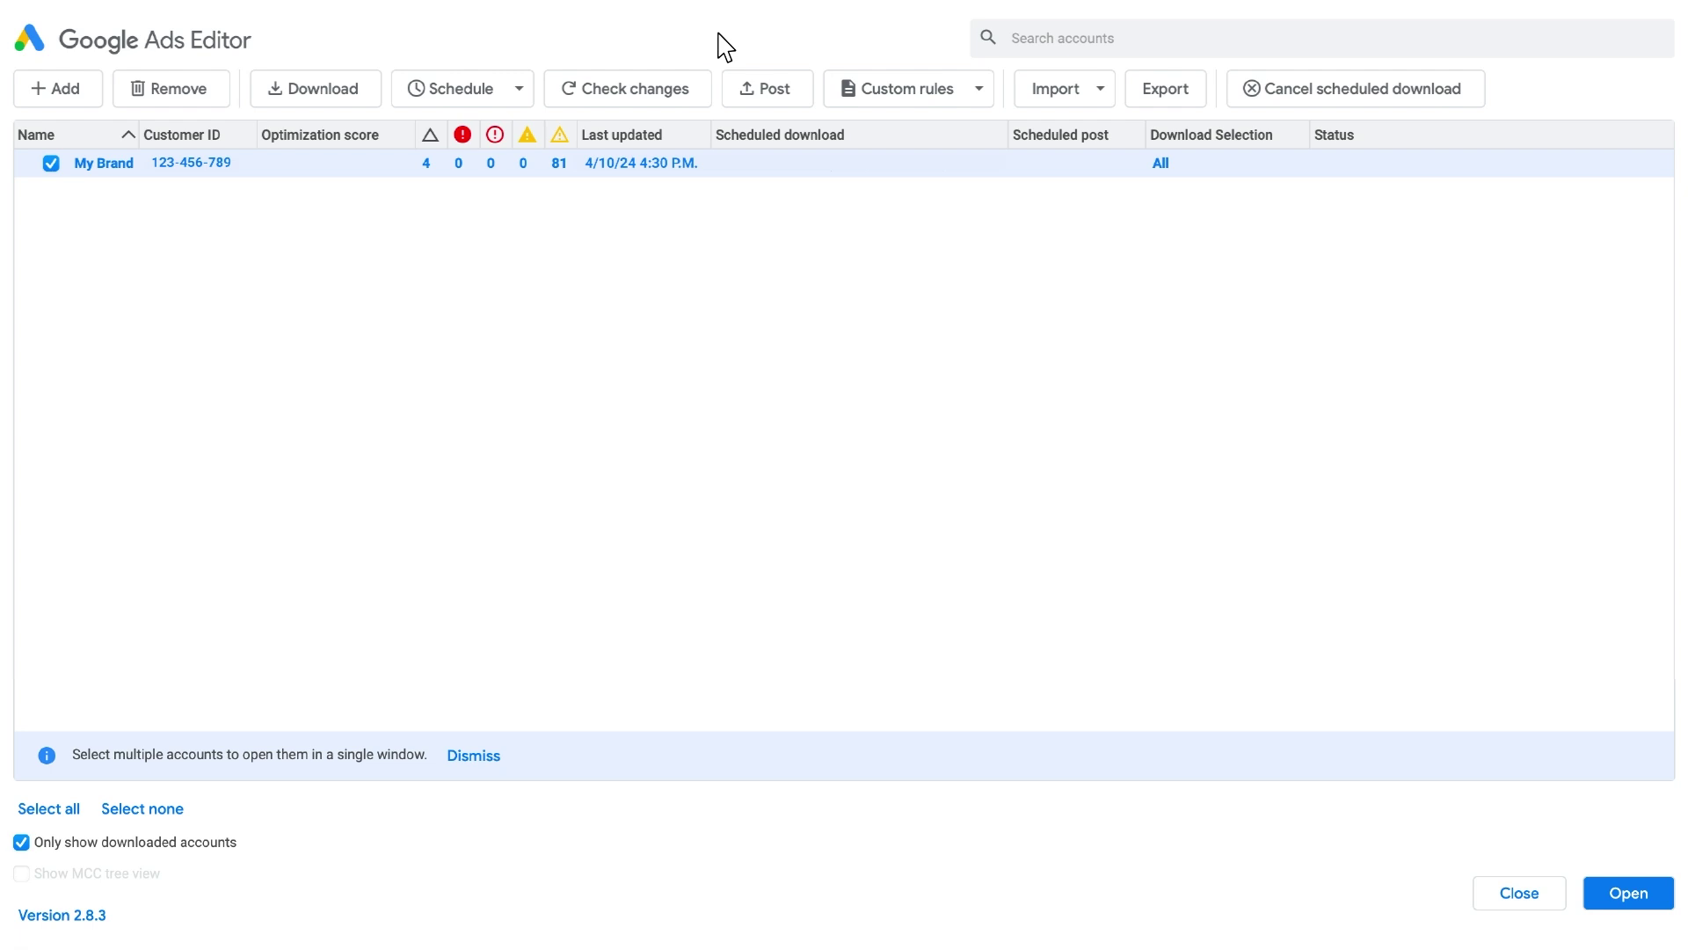
{"action": "left_click", "coordinate": [507, 91]}
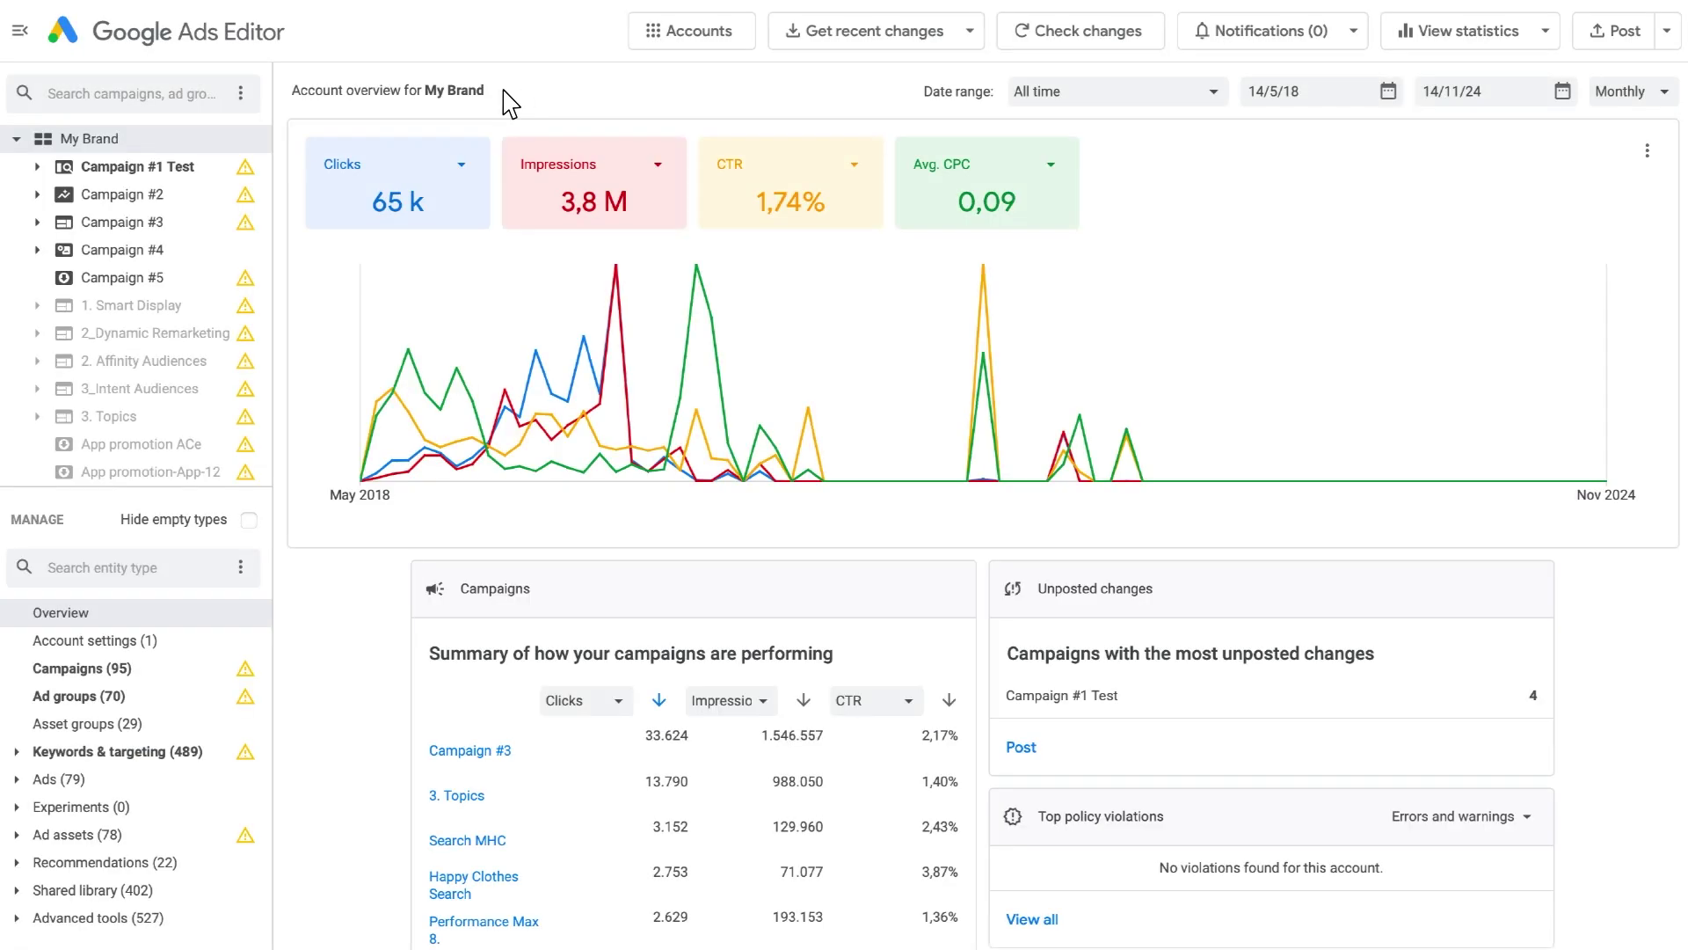
{"action": "left_click", "coordinate": [884, 33]}
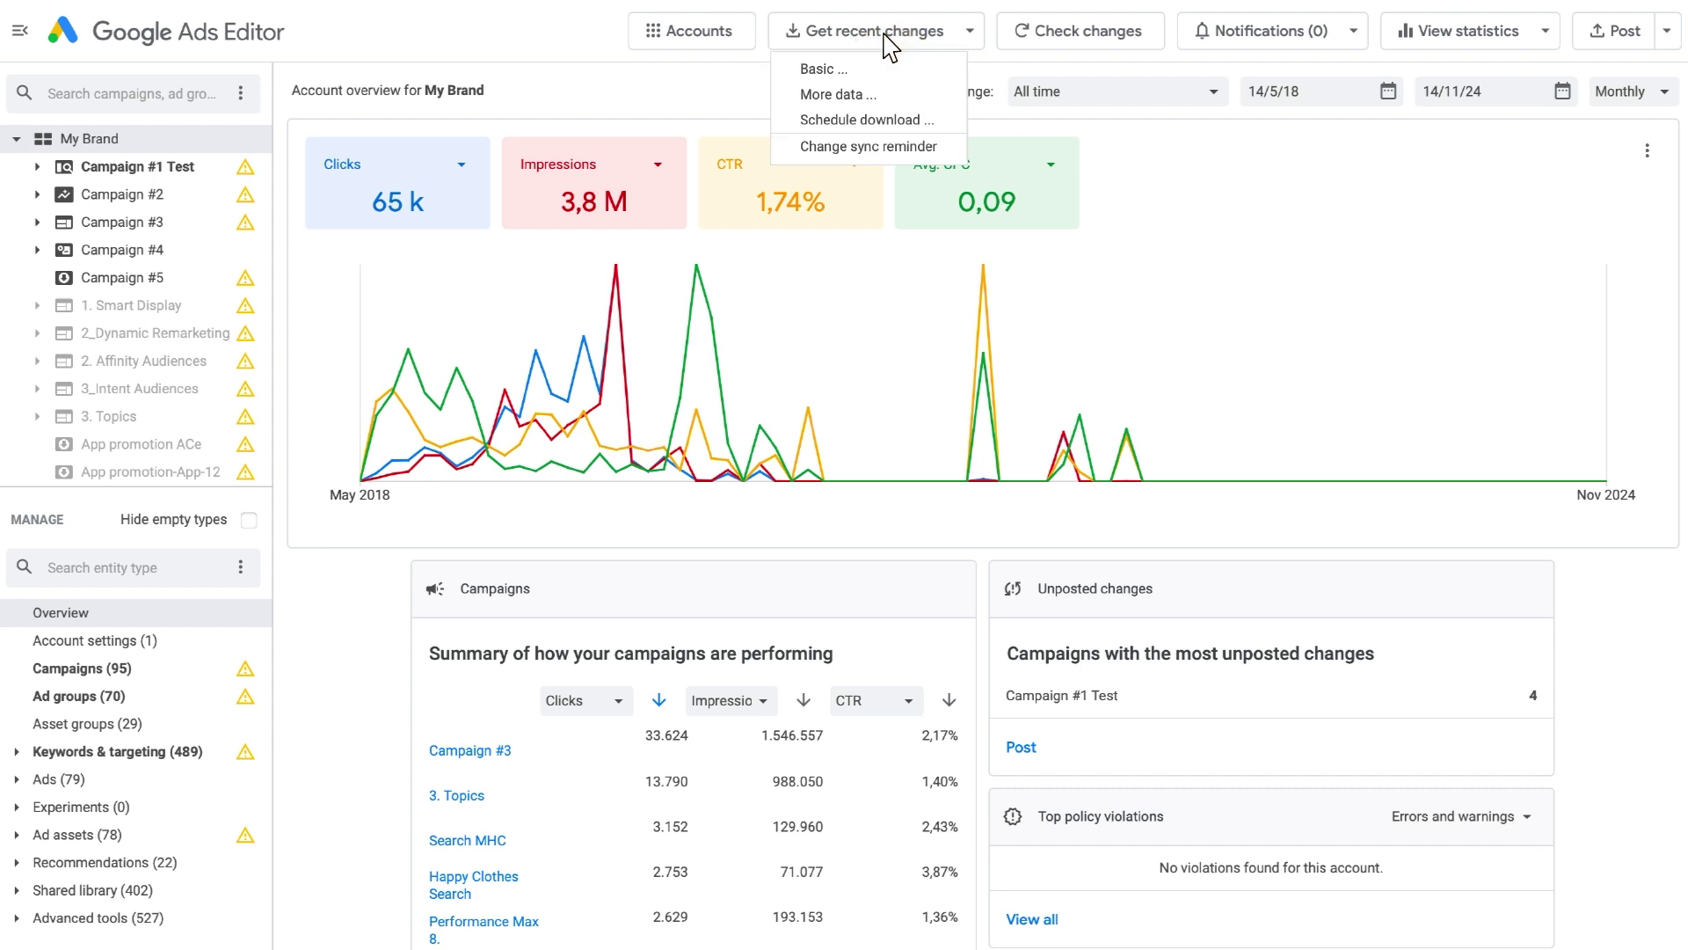
{"action": "left_click", "coordinate": [939, 121]}
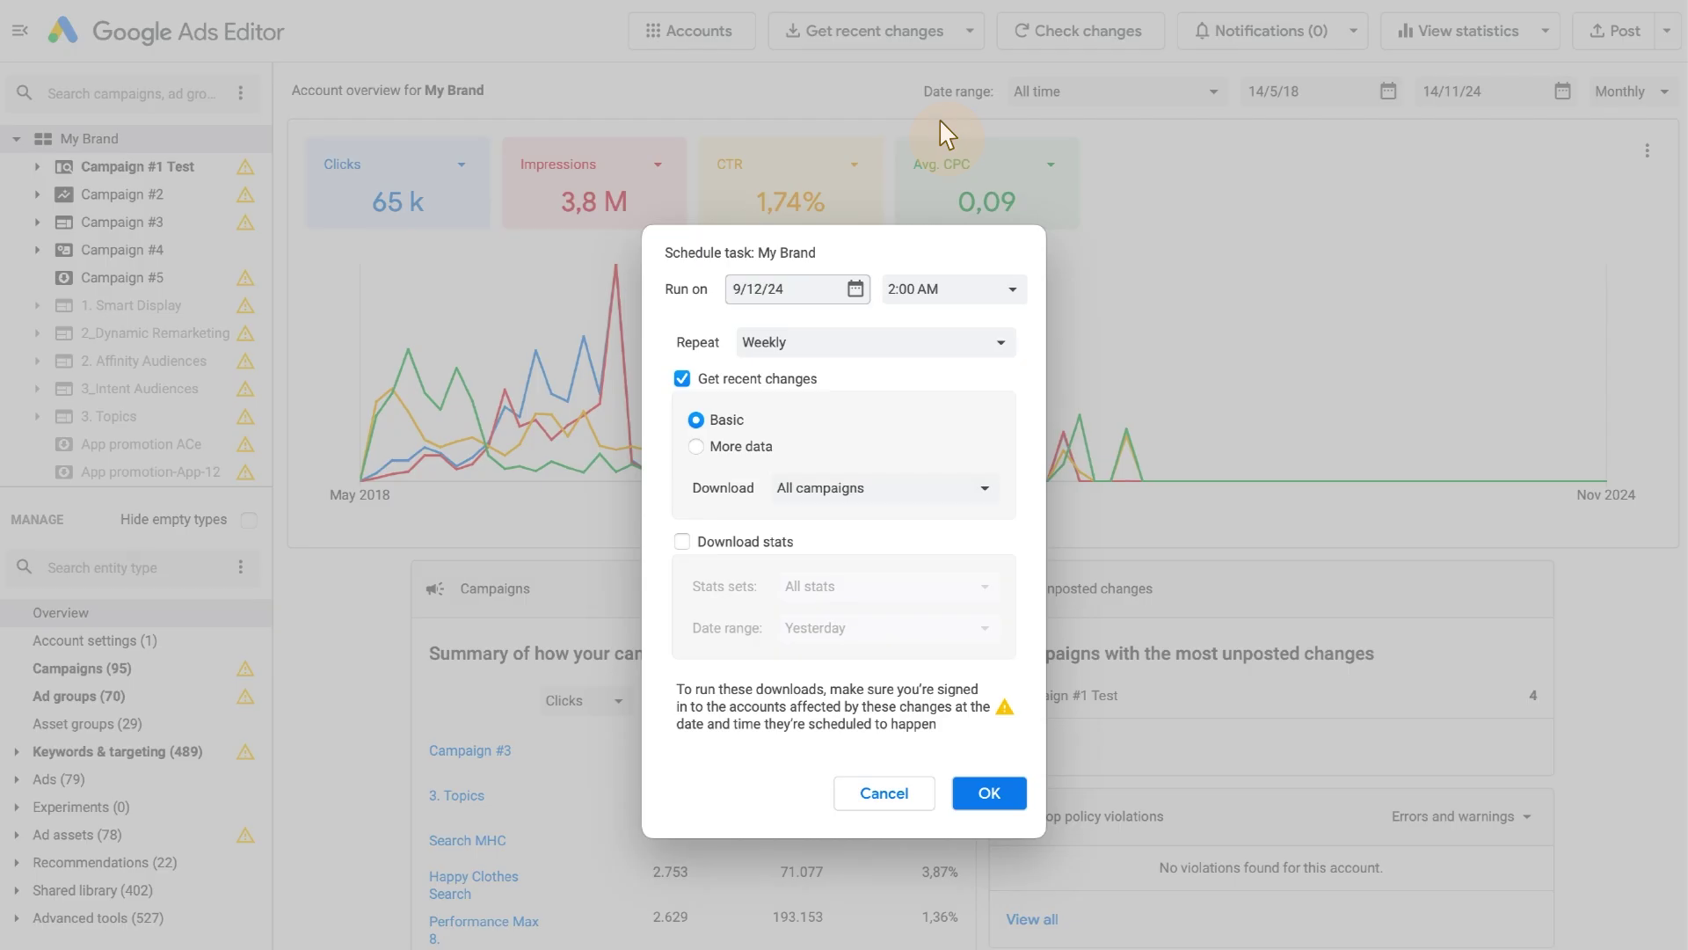
{"action": "left_click", "coordinate": [1016, 292]}
{"action": "left_click", "coordinate": [1007, 433]}
{"action": "left_click", "coordinate": [995, 352]}
{"action": "left_click", "coordinate": [998, 346]}
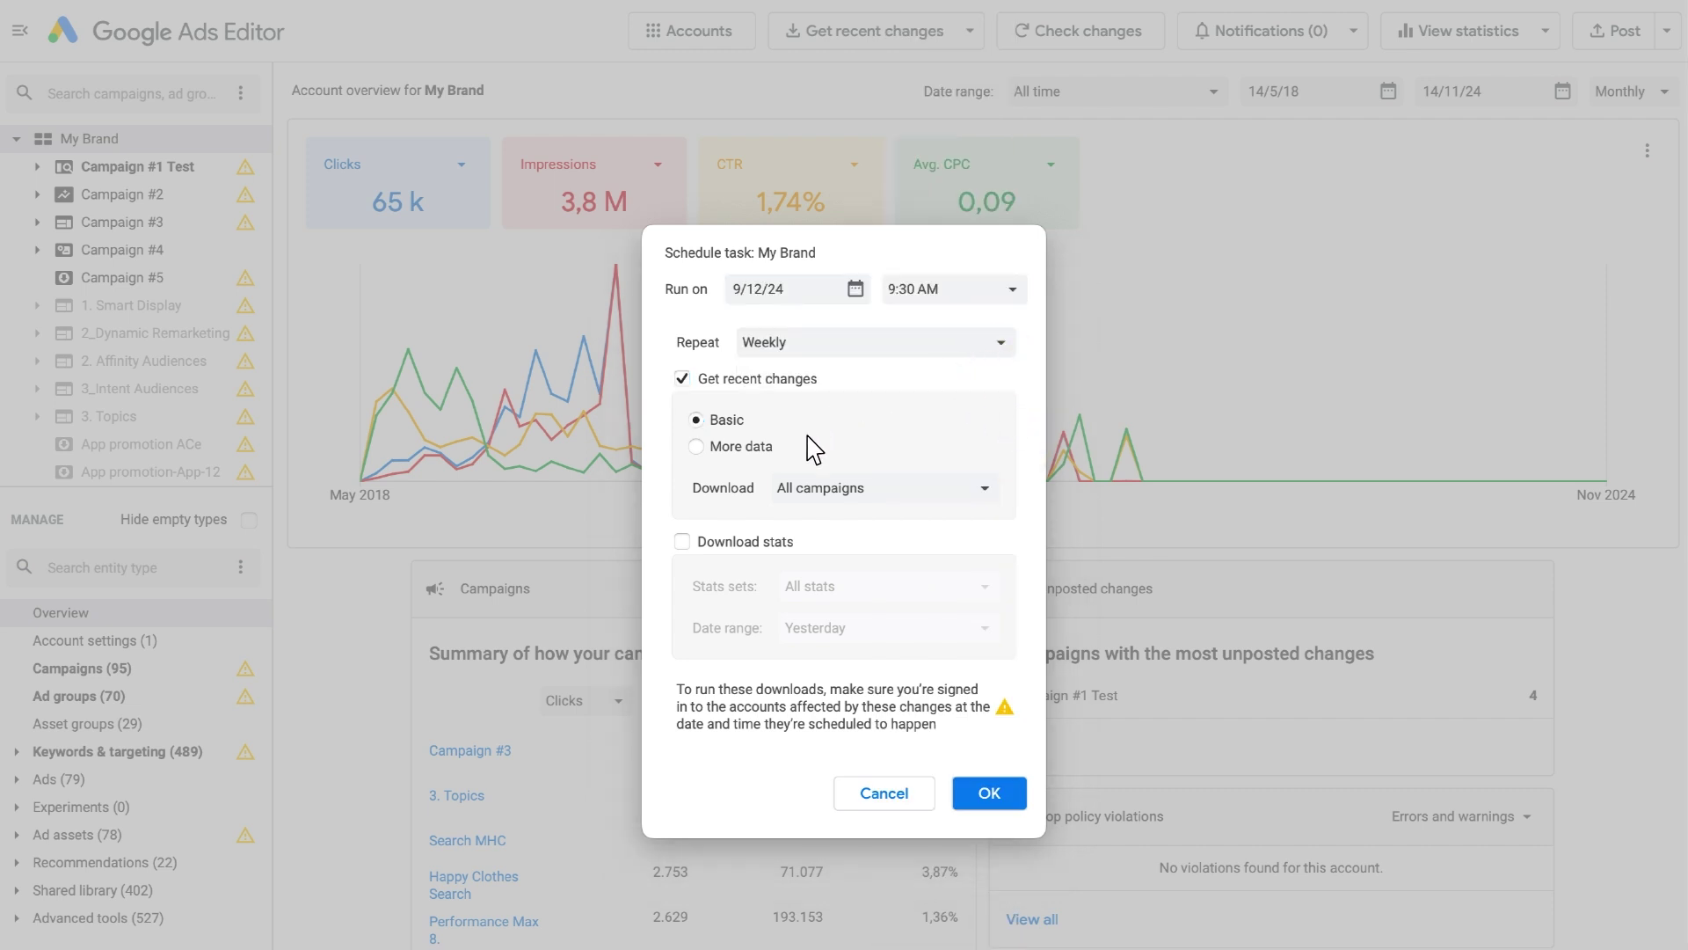
{"action": "left_click", "coordinate": [1004, 791]}
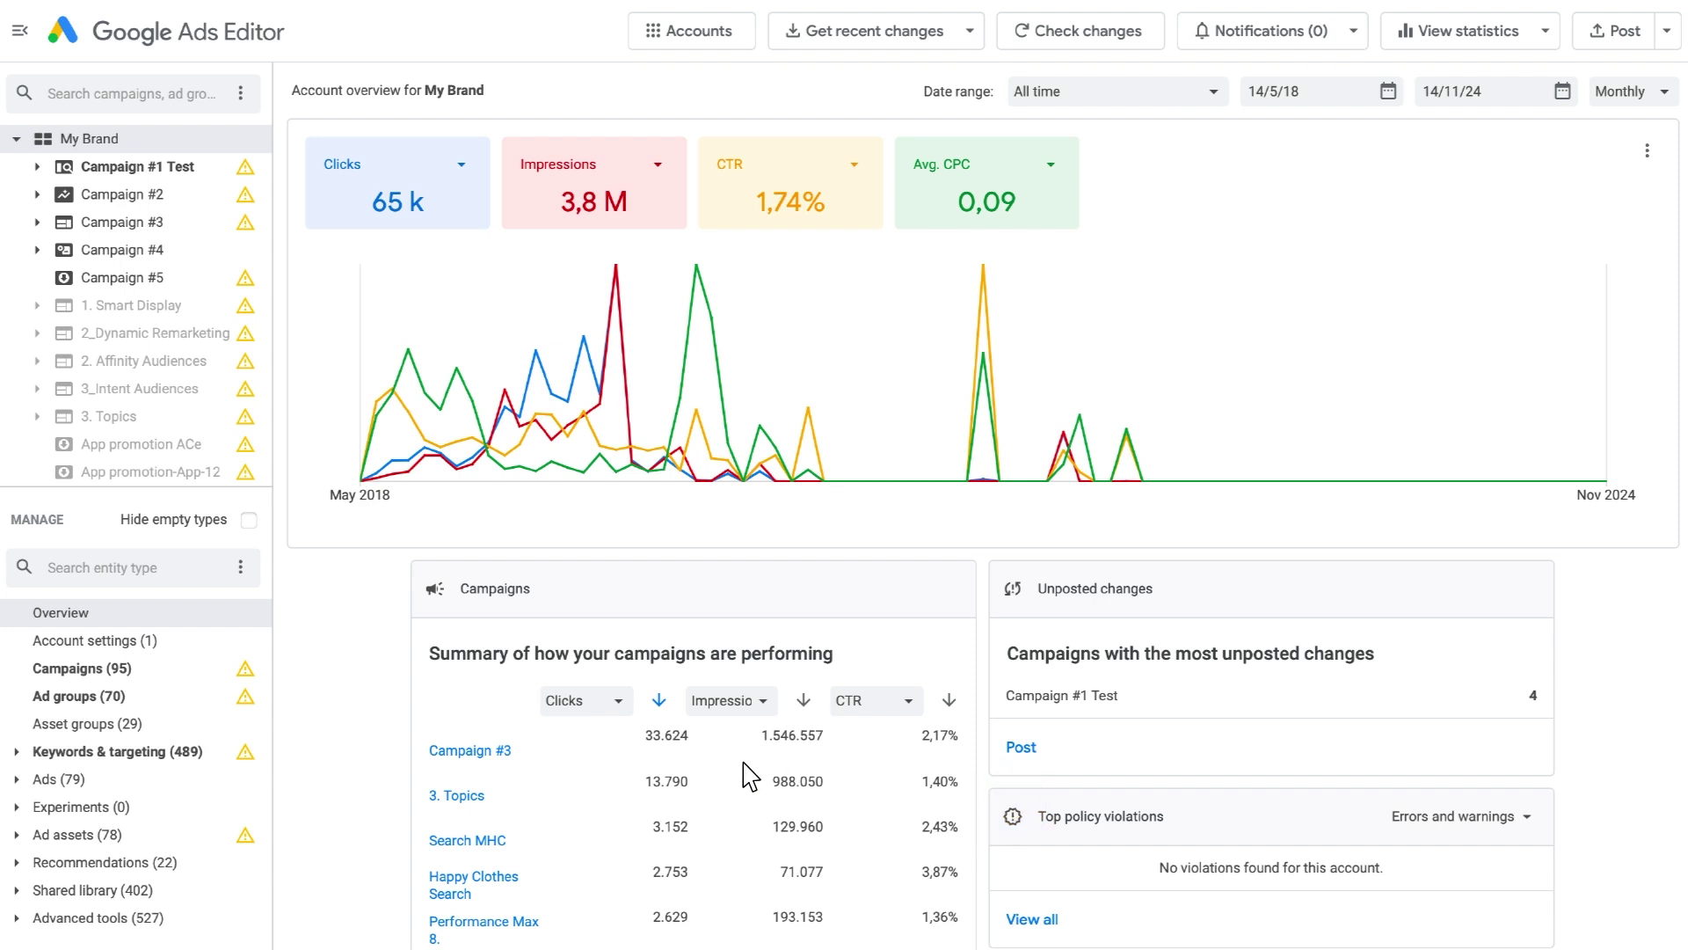
Set Ad group 1 - Test's default max CPC, max CPM, target CPV and target CPM to 10.
{"action": "left_click", "coordinate": [124, 696]}
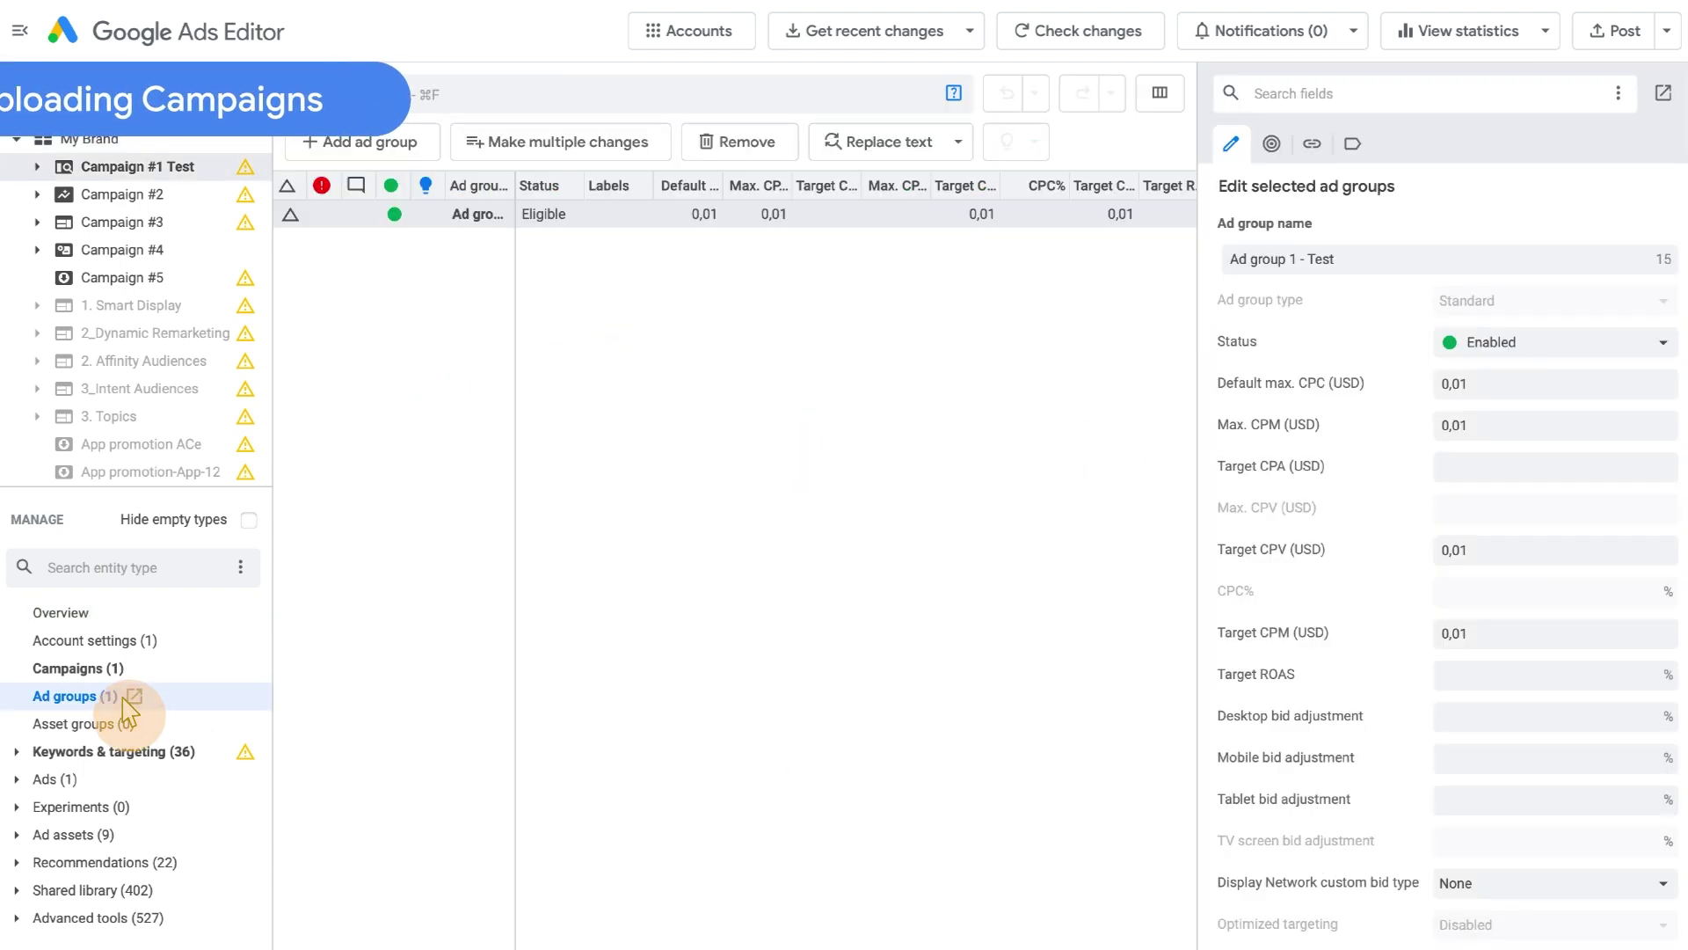
{"action": "left_click", "coordinate": [1474, 387]}
{"action": "type", "text": "10"}
{"action": "left_click", "coordinate": [1478, 428]}
{"action": "type", "text": "10"}
{"action": "left_click", "coordinate": [1474, 551]}
{"action": "type", "text": "10"}
{"action": "left_click", "coordinate": [1472, 633]}
{"action": "type", "text": "1"}
{"action": "key", "text": "Return"}
Post Campaign #1 Test's changes to Google Ads and close the posting results.
{"action": "left_click", "coordinate": [1621, 35]}
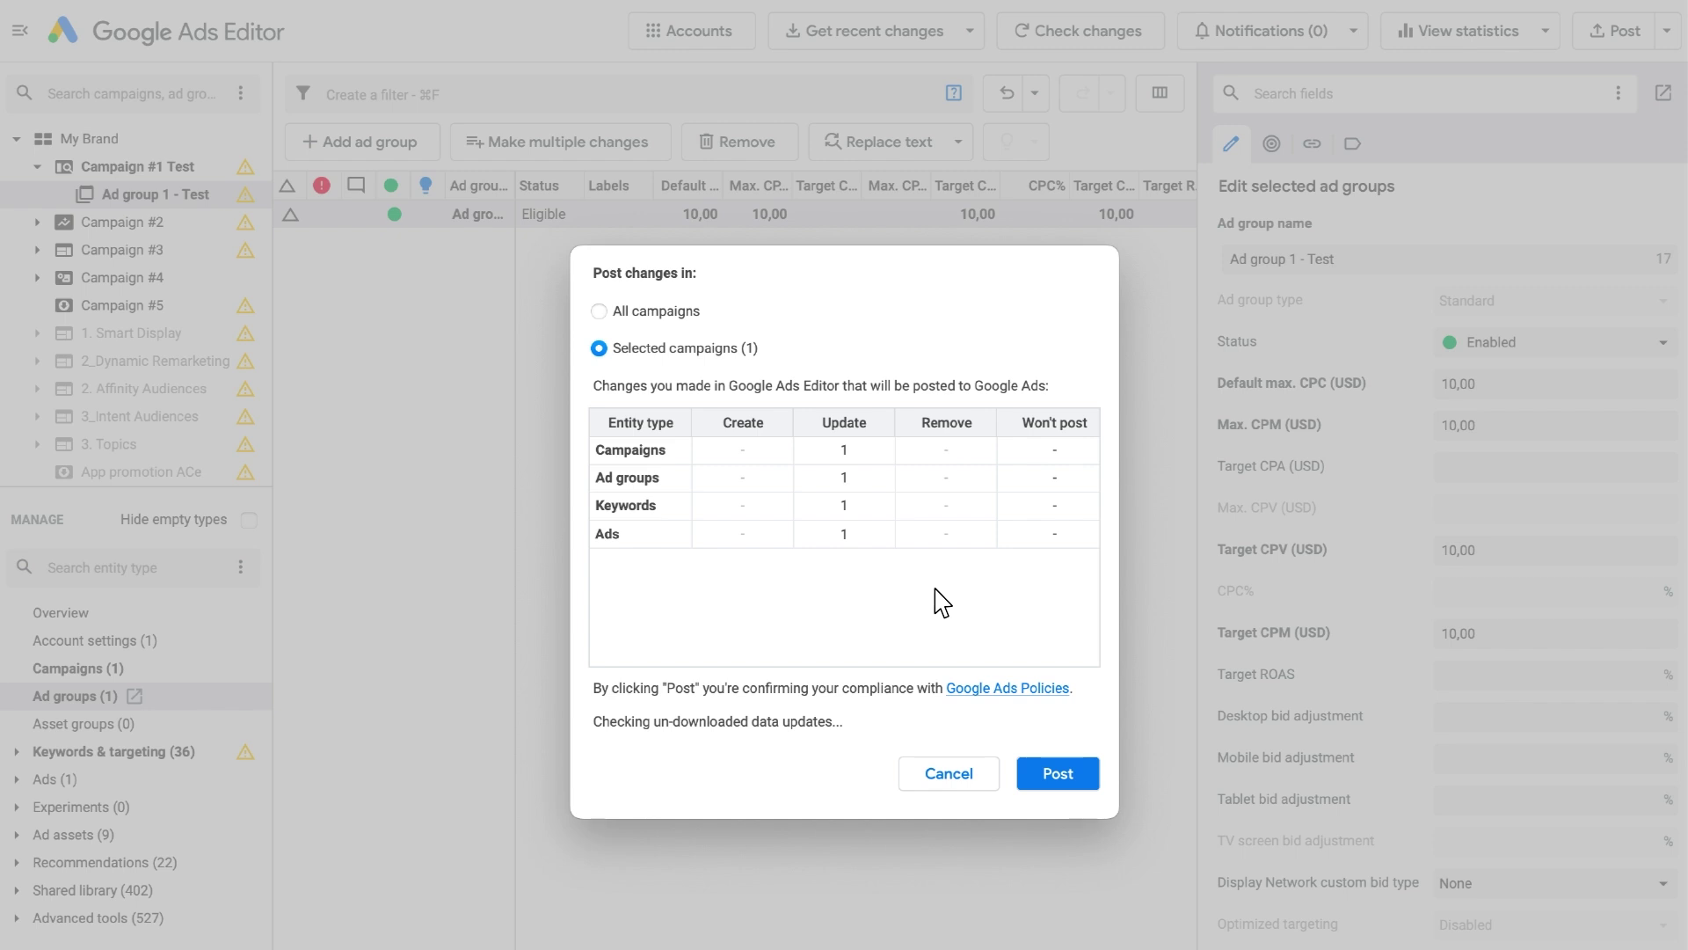
{"action": "left_click", "coordinate": [1064, 776]}
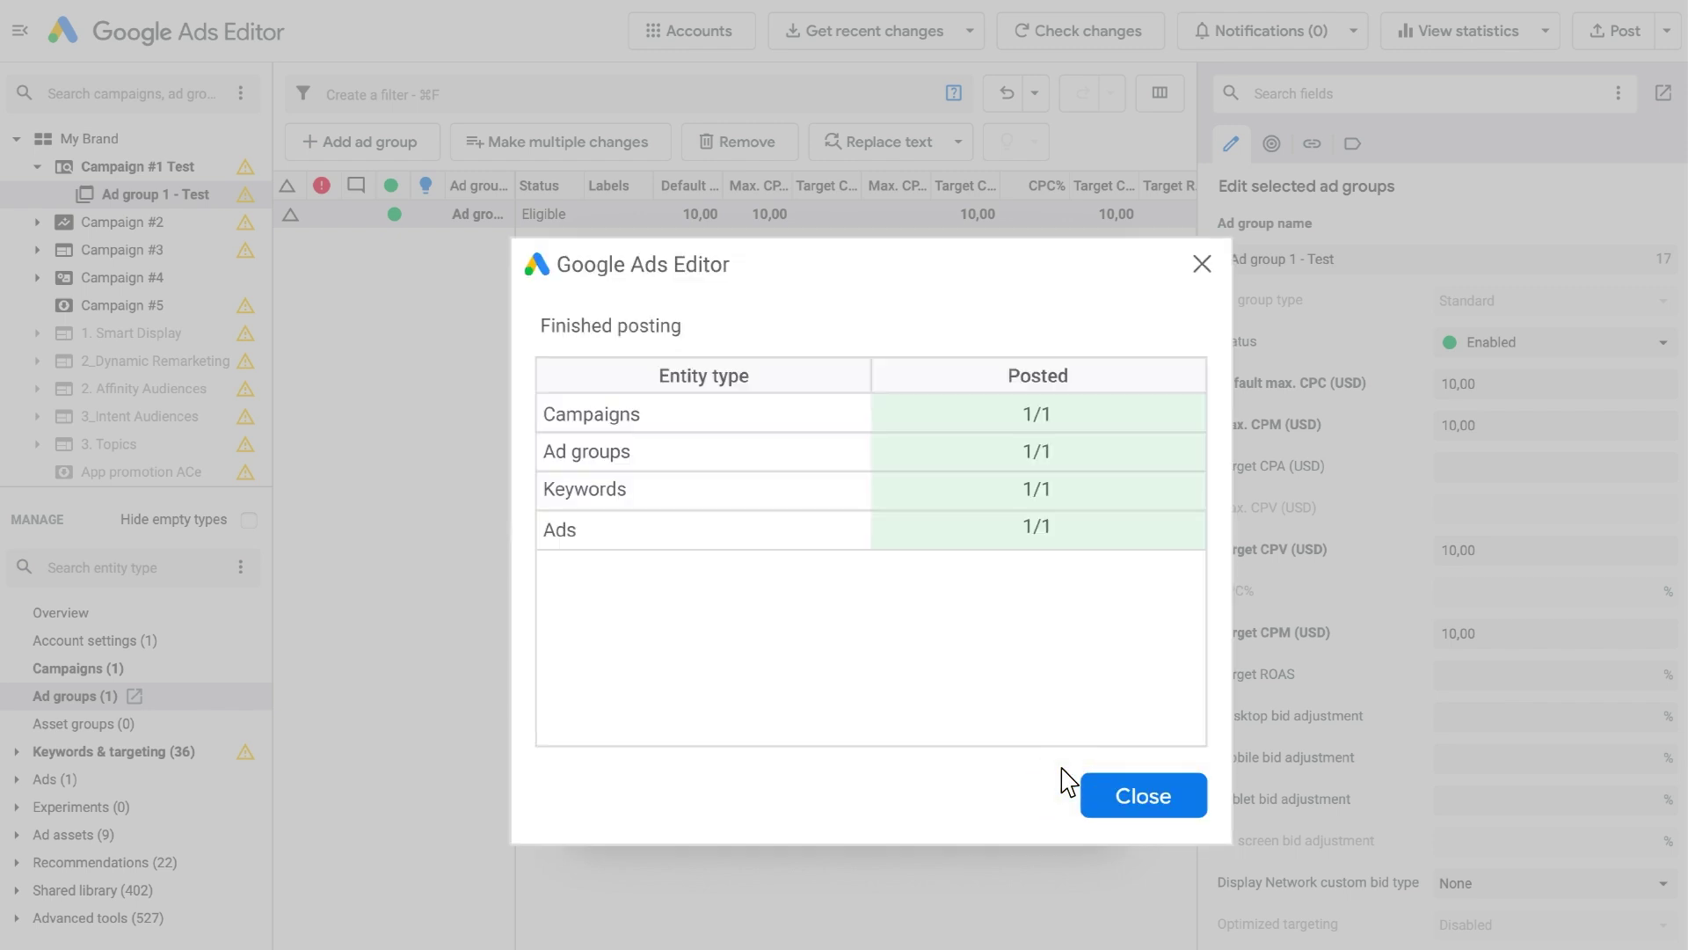
{"action": "left_click", "coordinate": [1142, 798]}
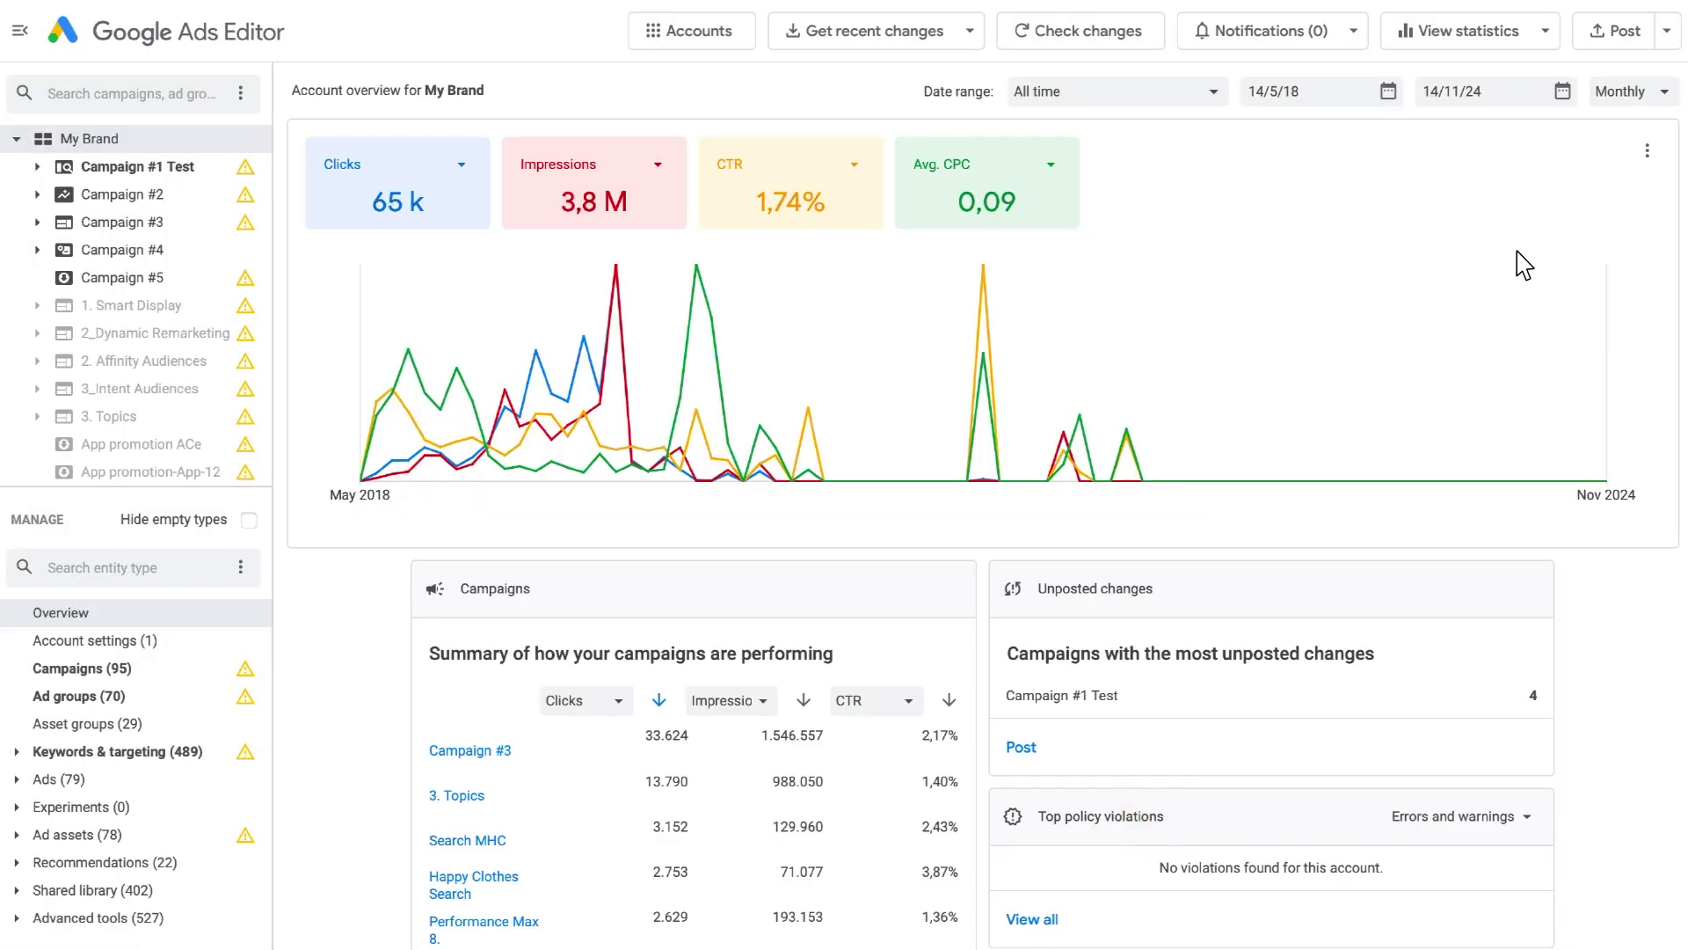
{"action": "left_click", "coordinate": [1669, 35]}
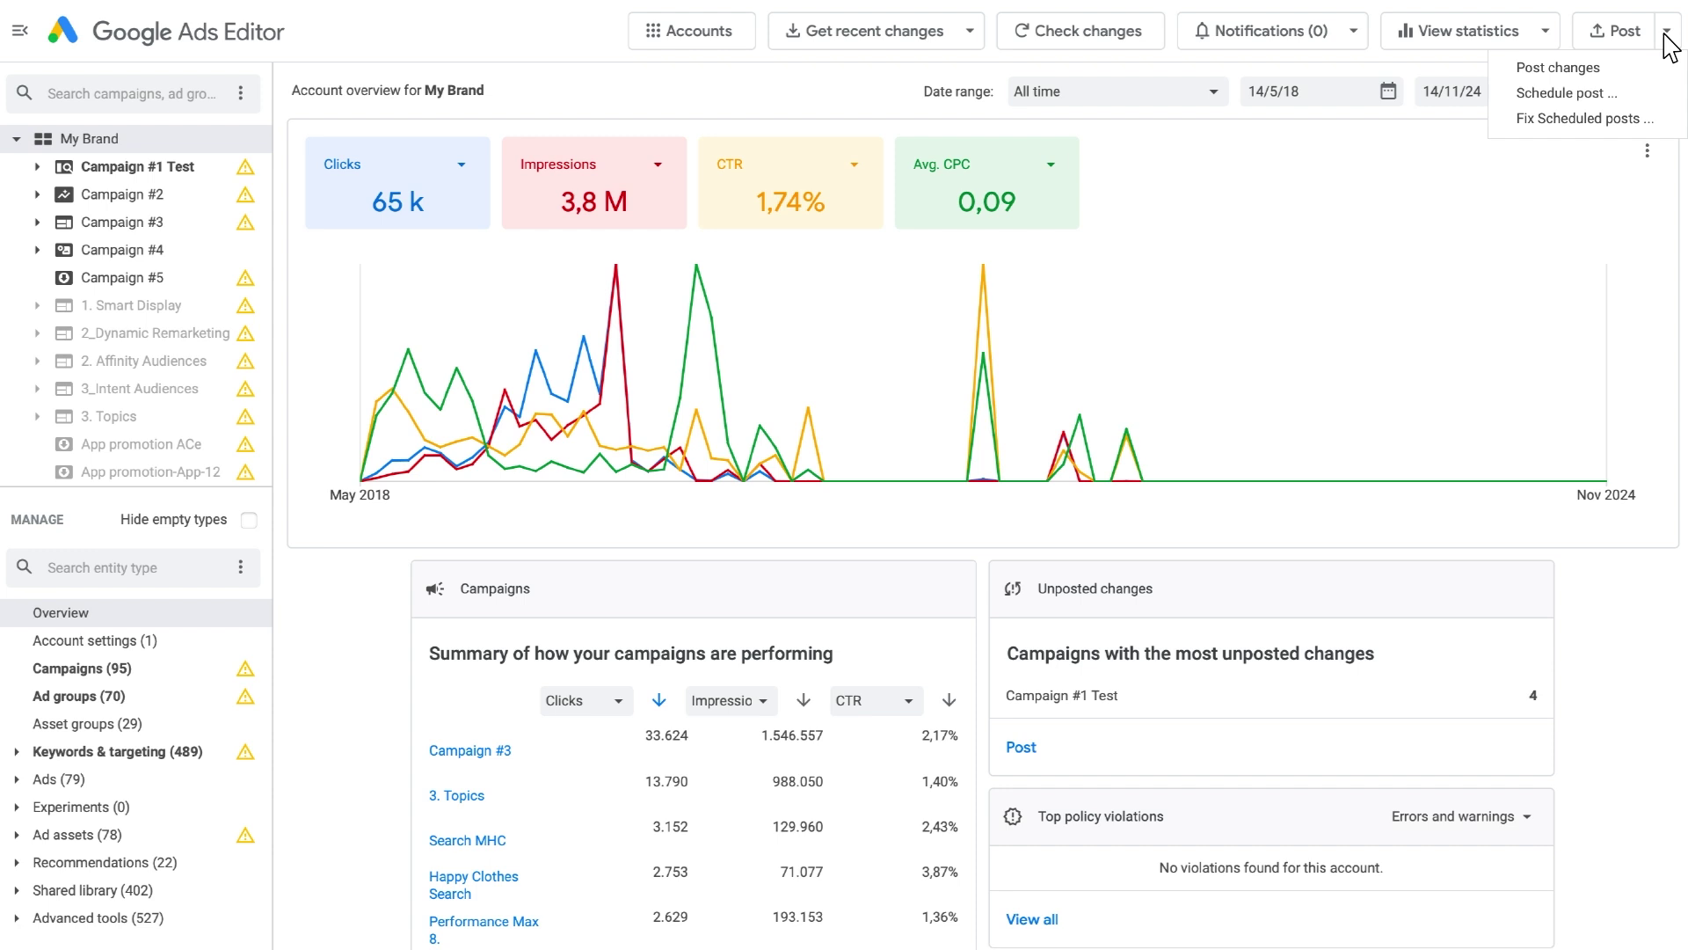